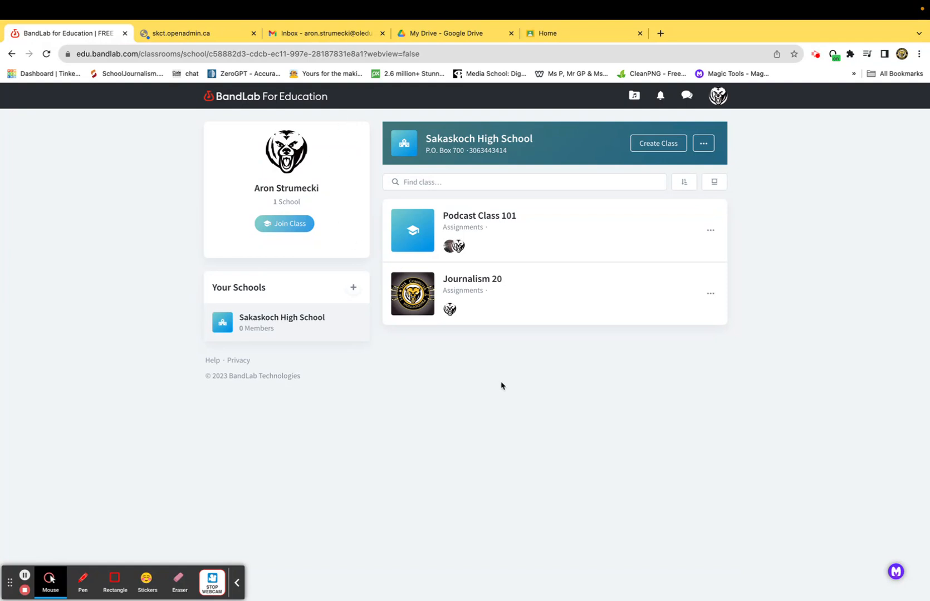
Open the second Bandlab Challenge 1 project from the personal library in the Mix Editor.
click(634, 98)
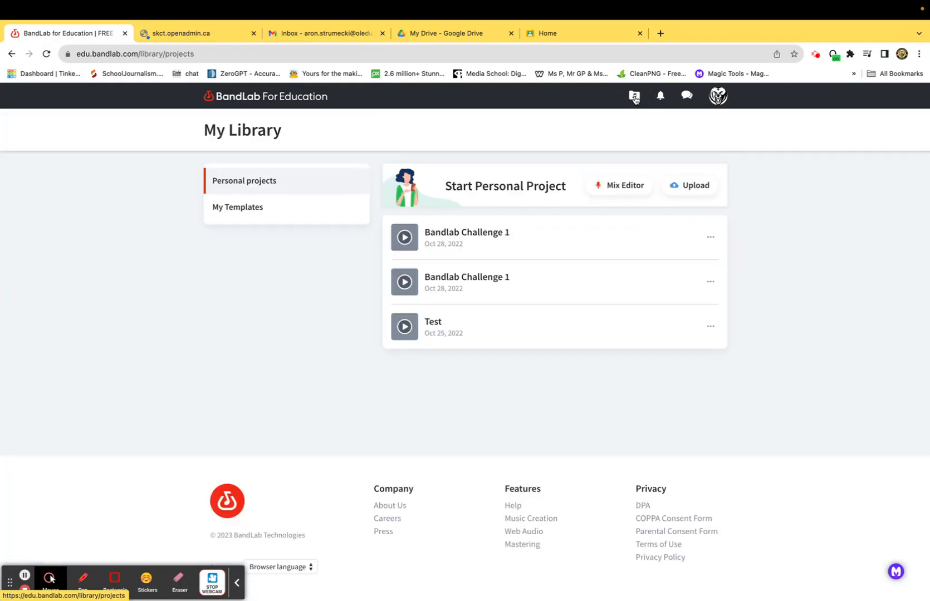
click(476, 243)
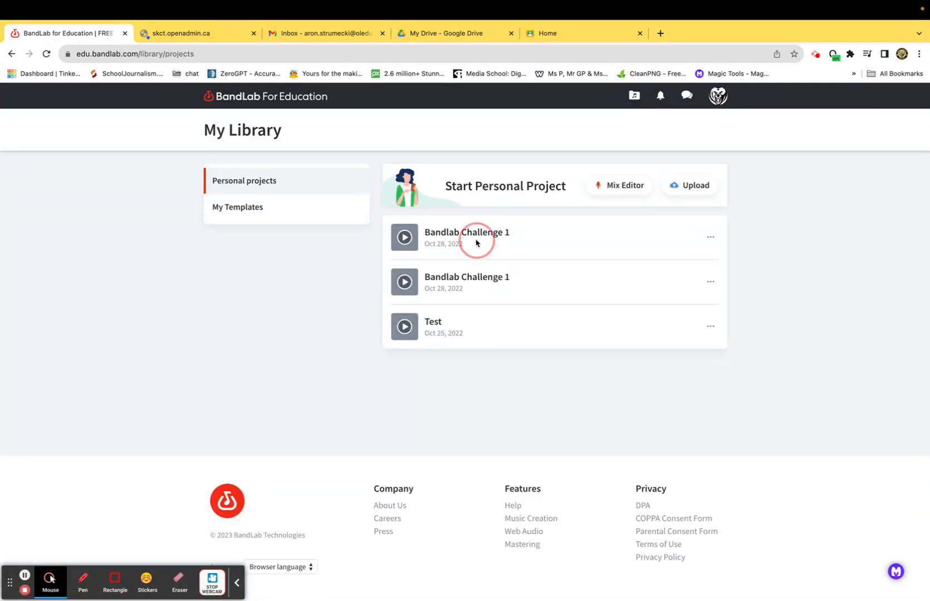
click(405, 238)
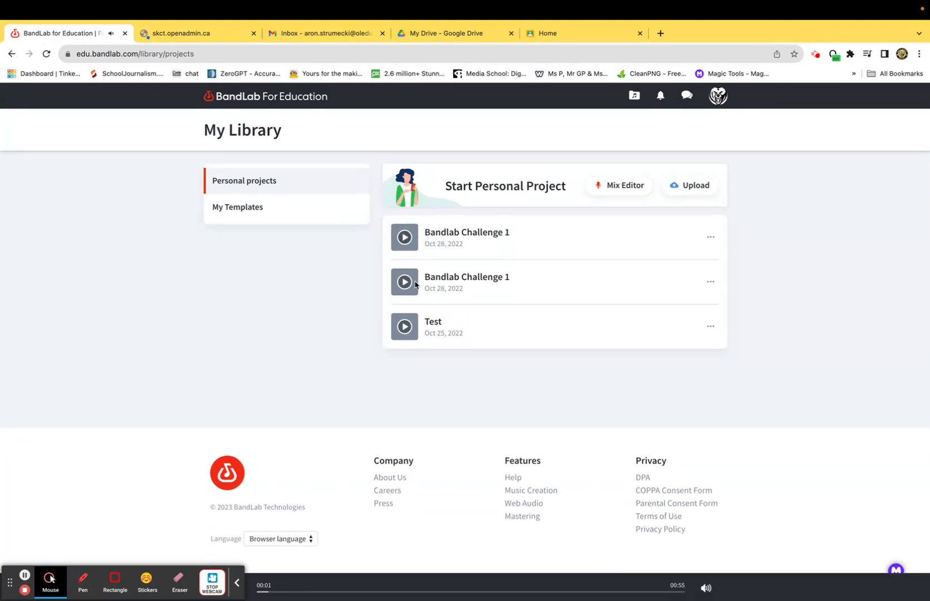
click(710, 237)
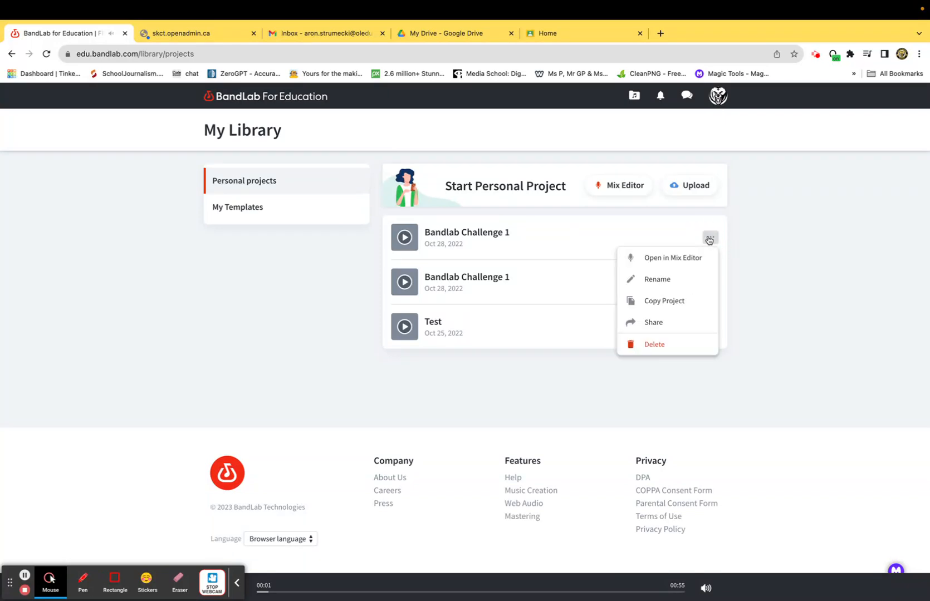
click(629, 225)
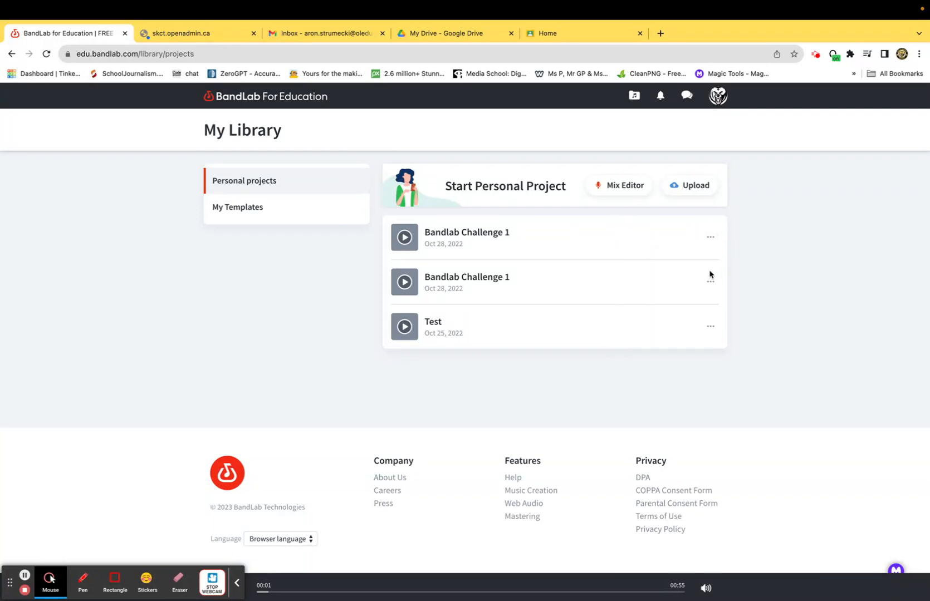
click(710, 281)
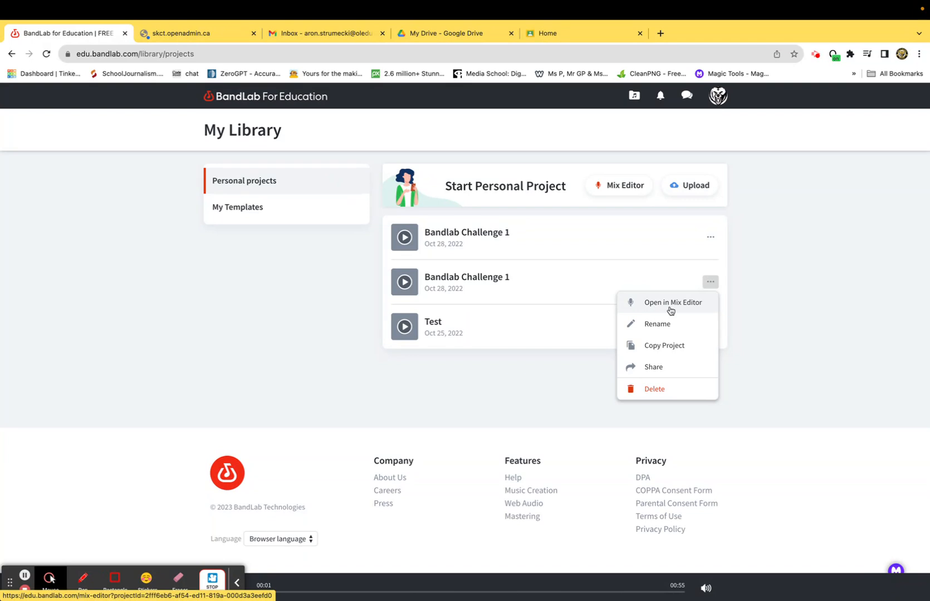
click(670, 309)
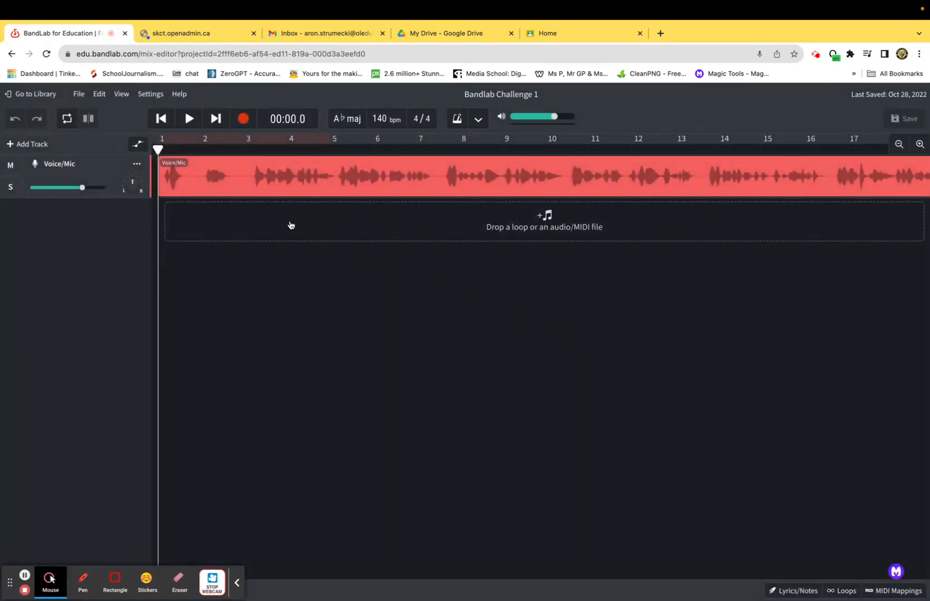
Play the first few seconds of the Voice/Mic recording and pause it.
click(190, 119)
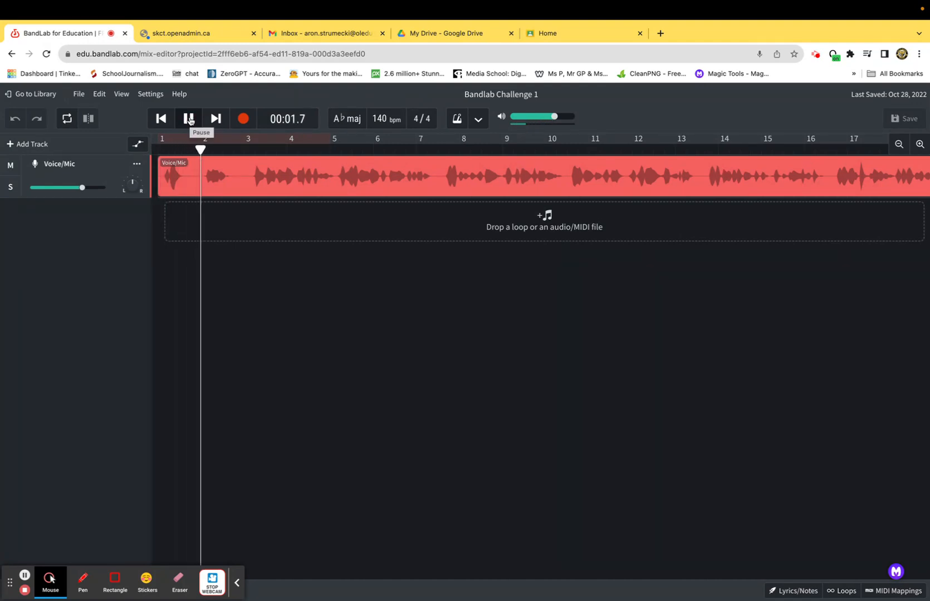
click(190, 120)
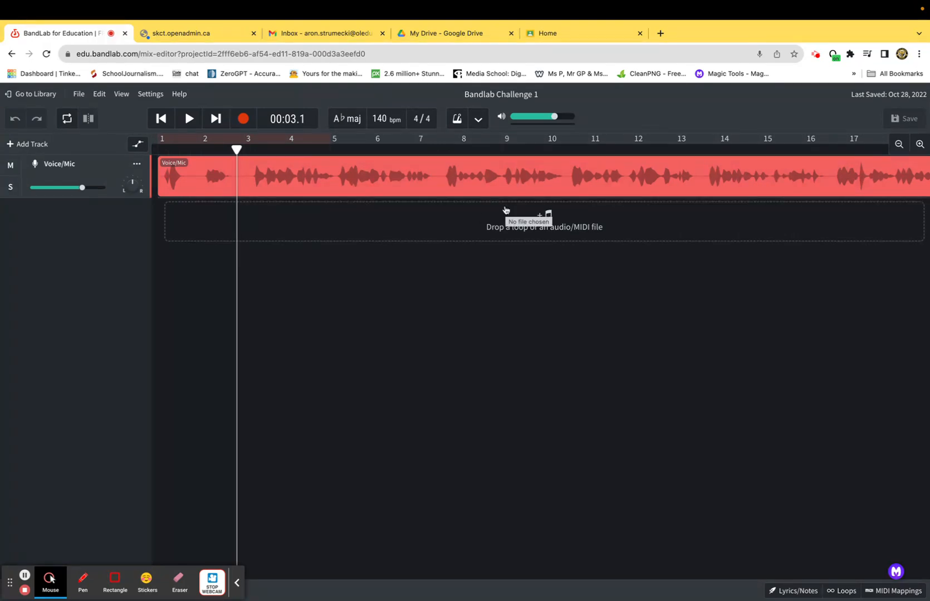
click(385, 217)
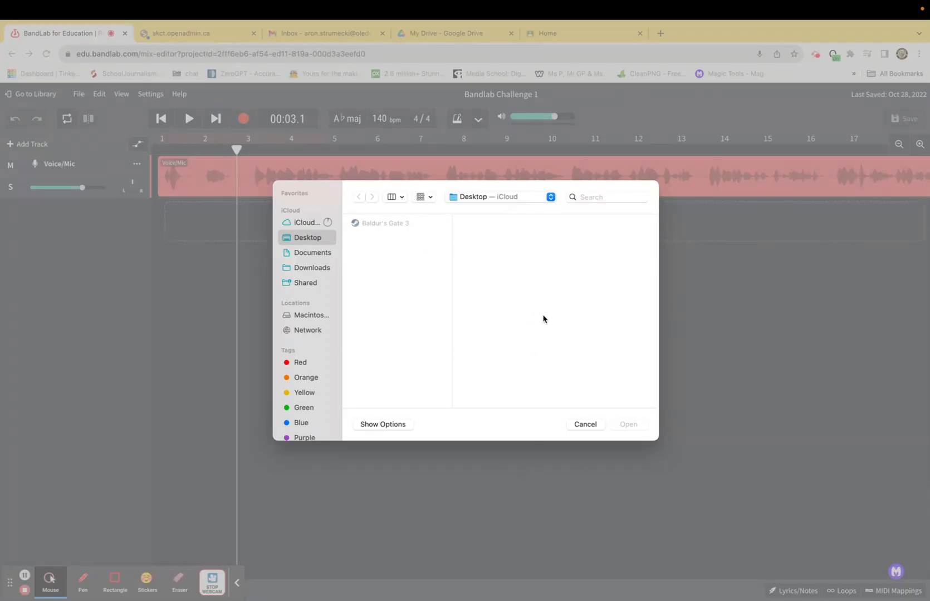
click(585, 425)
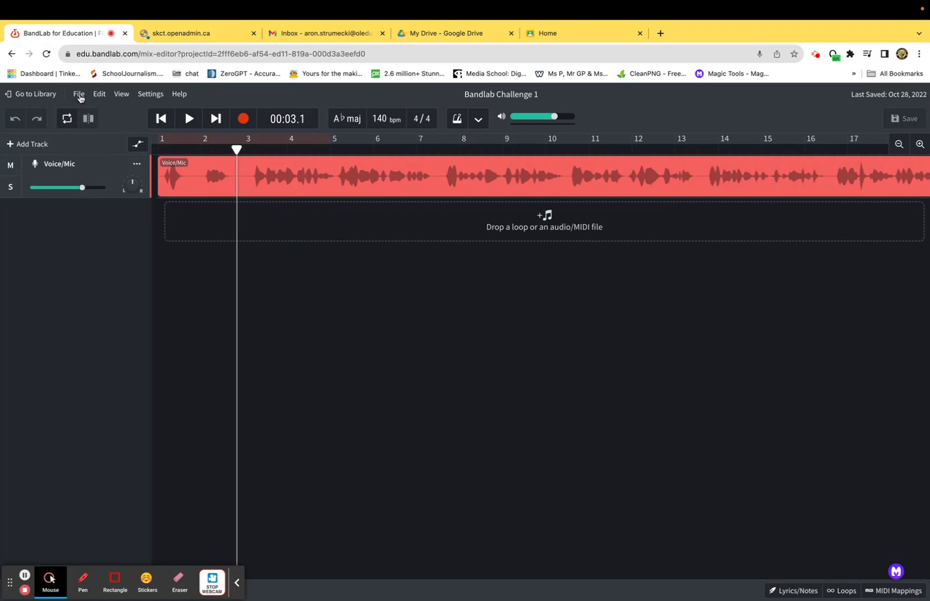
click(97, 95)
click(94, 97)
Show the loops library and open the Drill pack from its new releases.
click(122, 97)
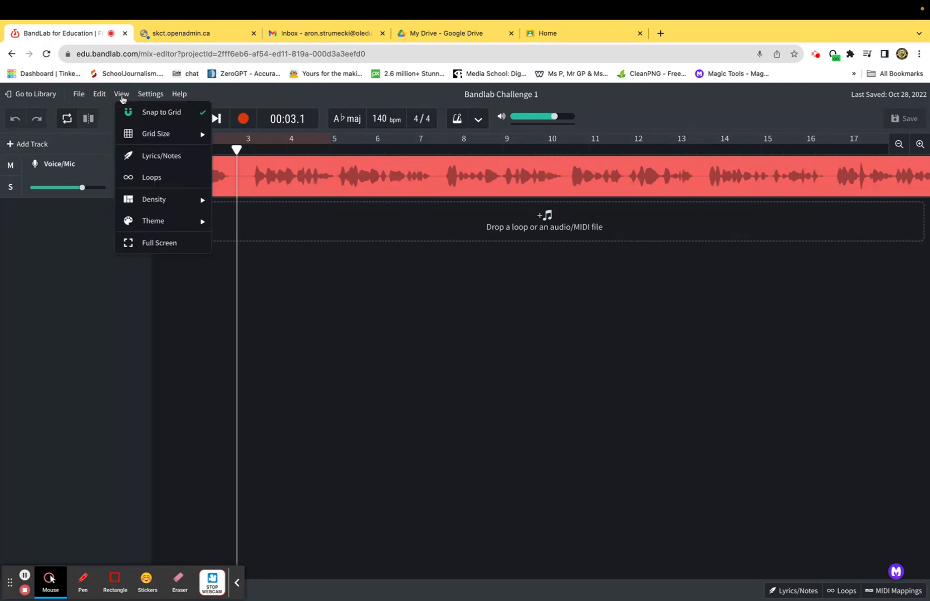
click(157, 178)
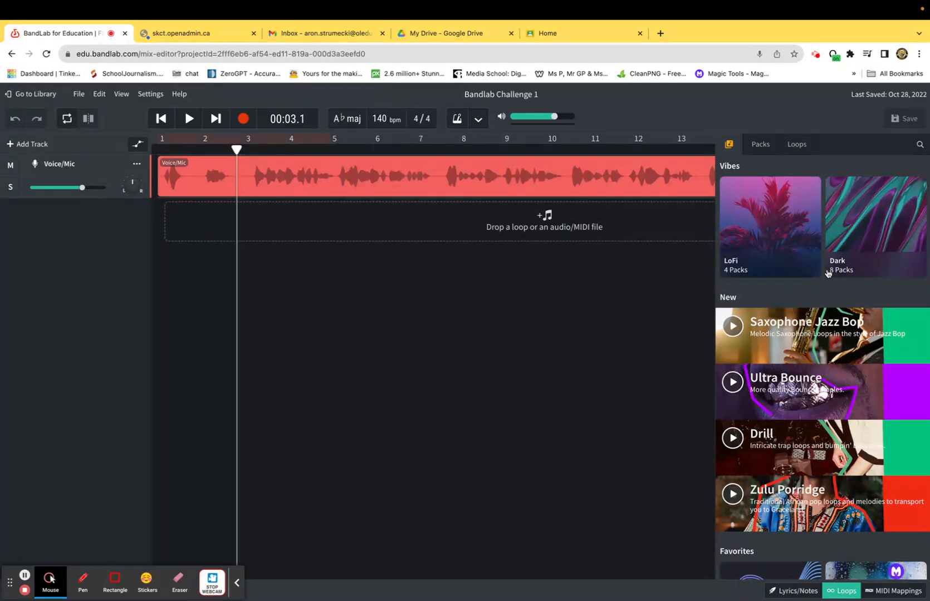
scroll(833, 271, down, 6)
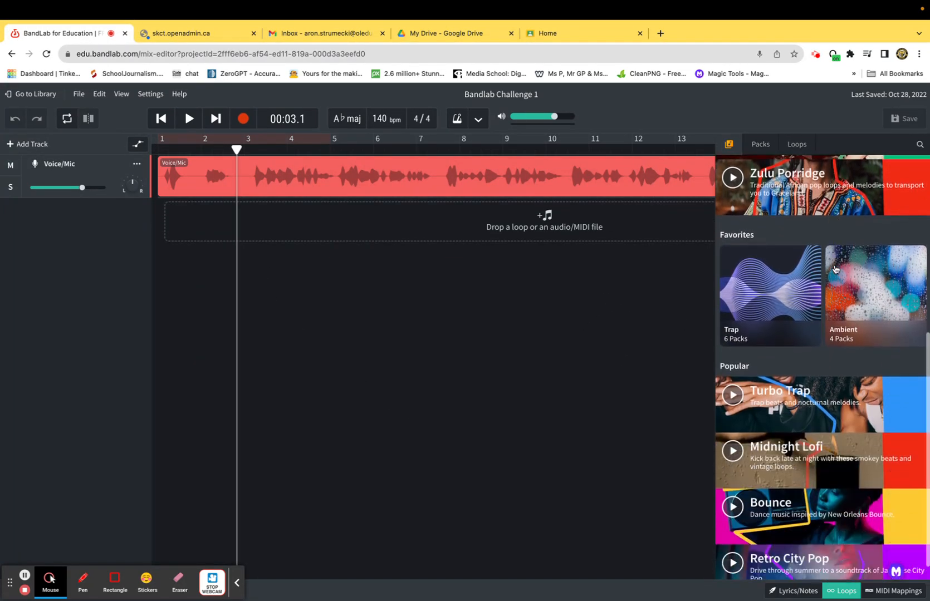
scroll(835, 270, down, 5)
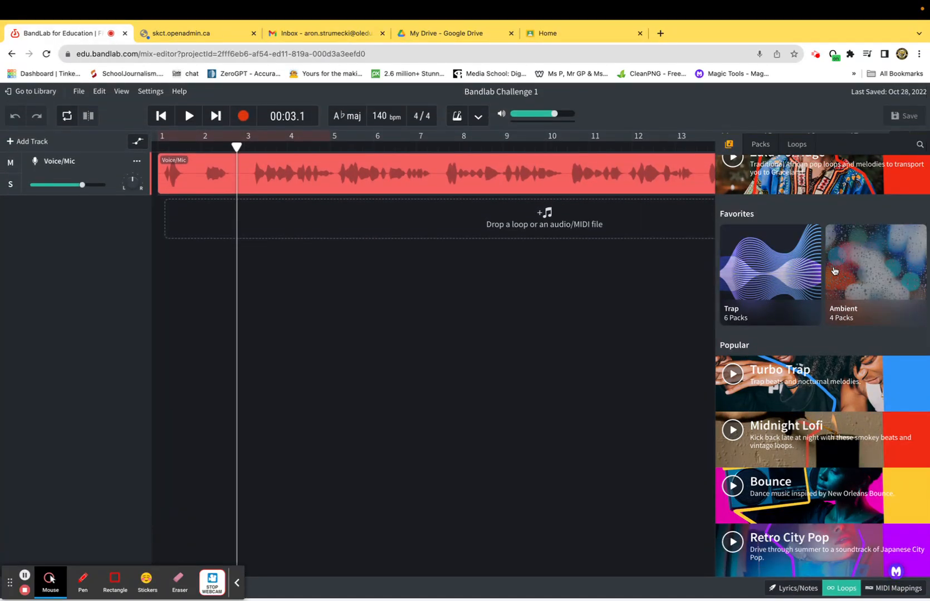
scroll(831, 352, up, 1)
scroll(831, 352, down, 1)
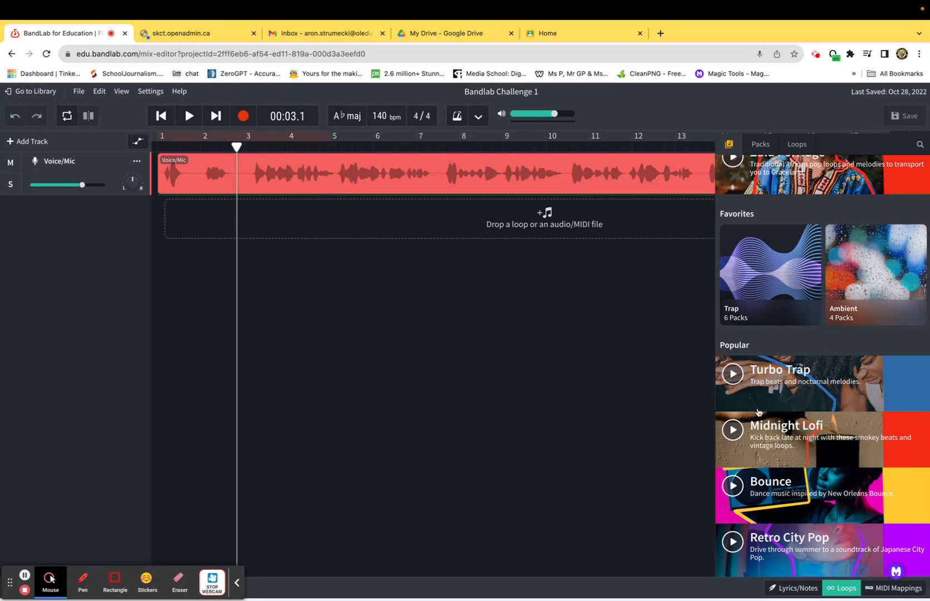
scroll(771, 405, up, 3)
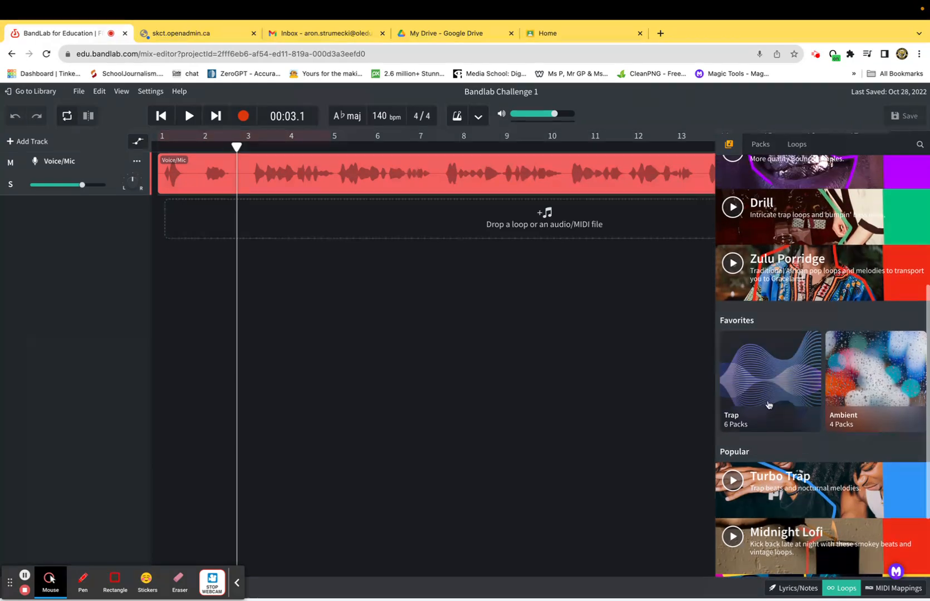
click(767, 245)
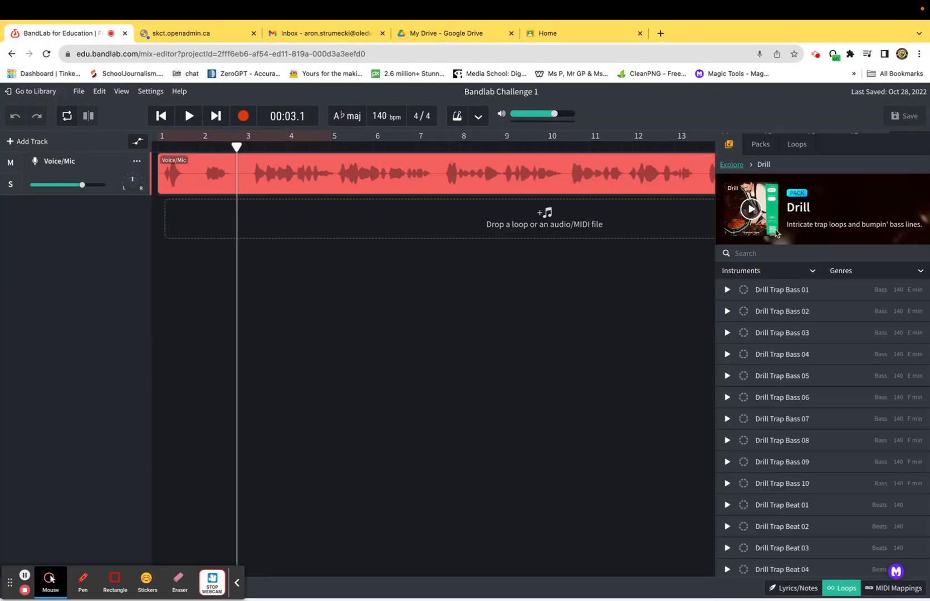
Add the Drill Trap Bass 02 loop as a new track below the voice recording, starting at bar 1.
scroll(783, 322, down, 10)
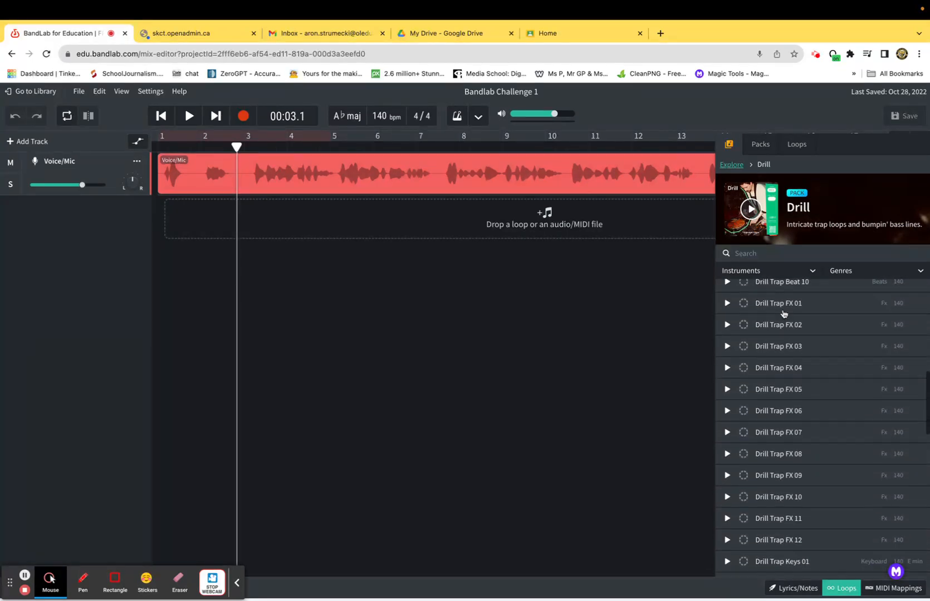
scroll(783, 315, down, 6)
scroll(782, 318, down, 5)
scroll(783, 319, up, 12)
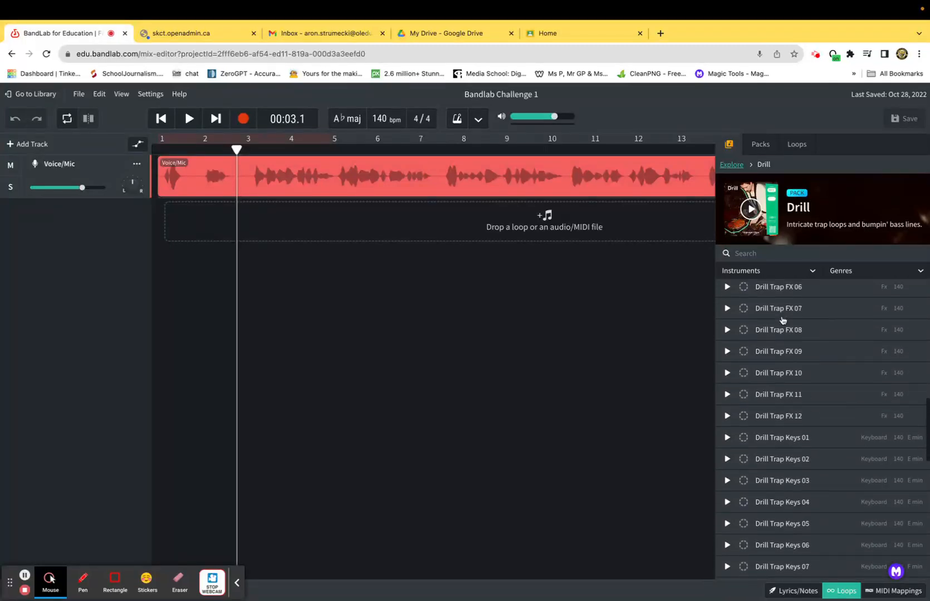
scroll(783, 318, up, 5)
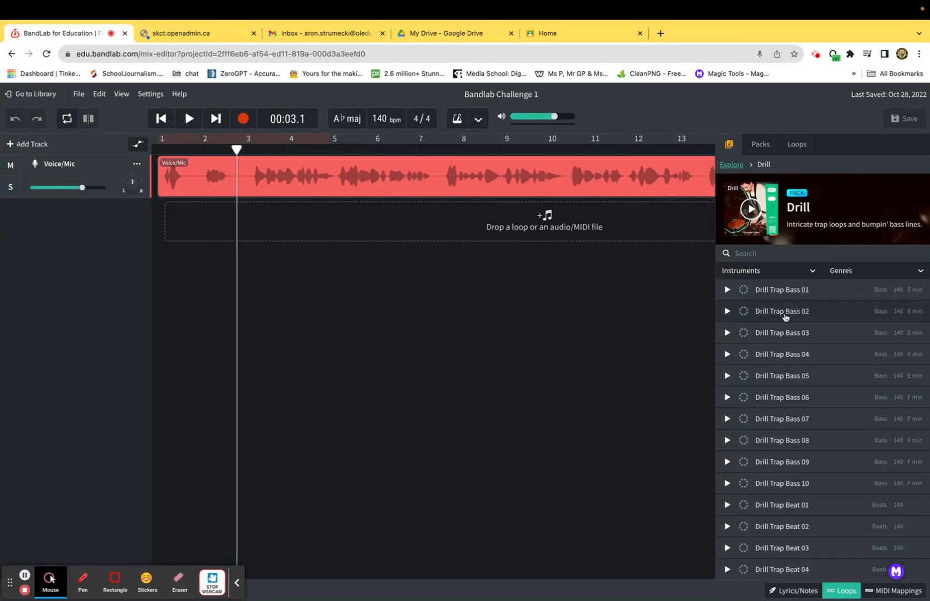
drag(785, 313, 412, 234)
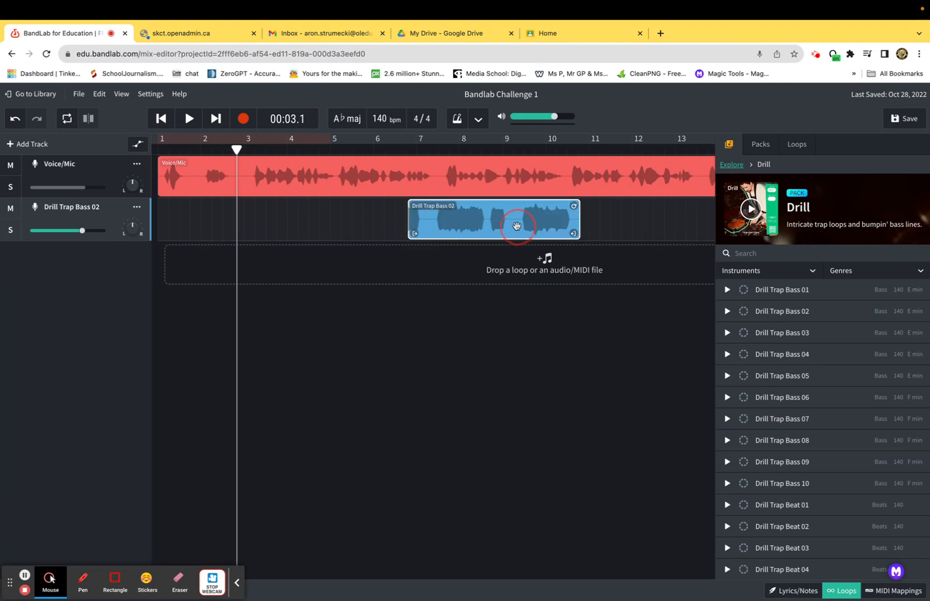
drag(515, 228, 269, 219)
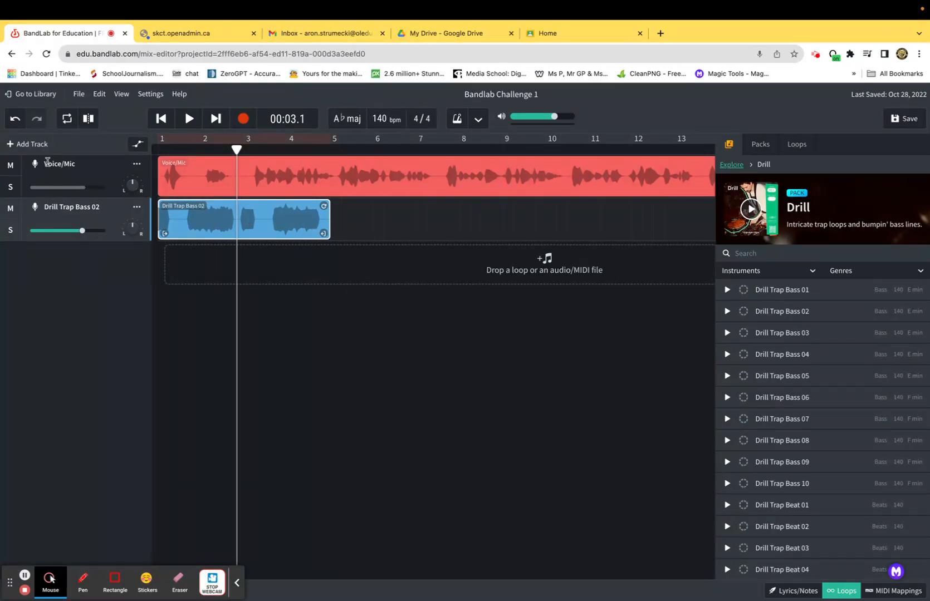
Solo the Drill Trap Bass 02 track and listen to it from the start of the timeline.
click(9, 231)
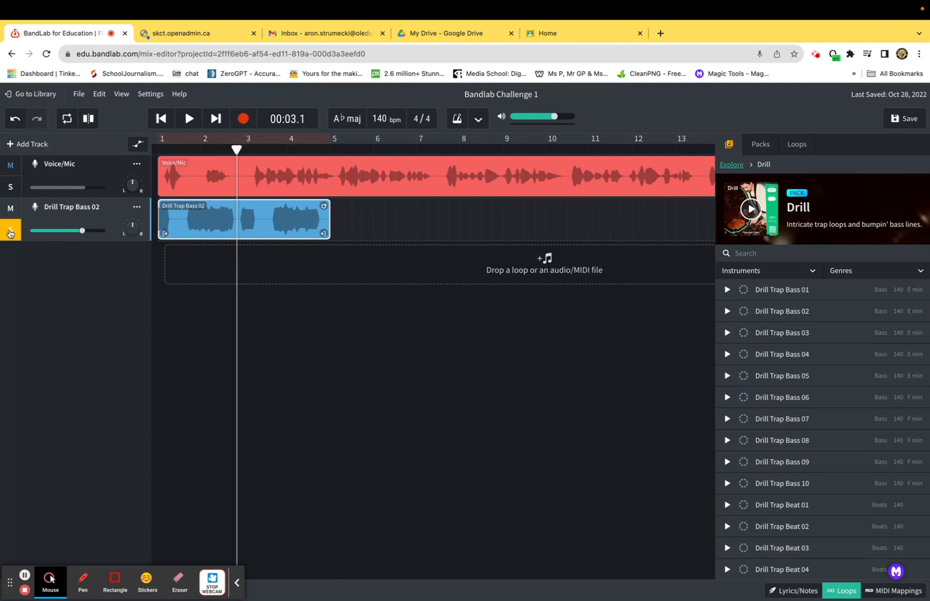
click(268, 308)
key(space)
key(space)
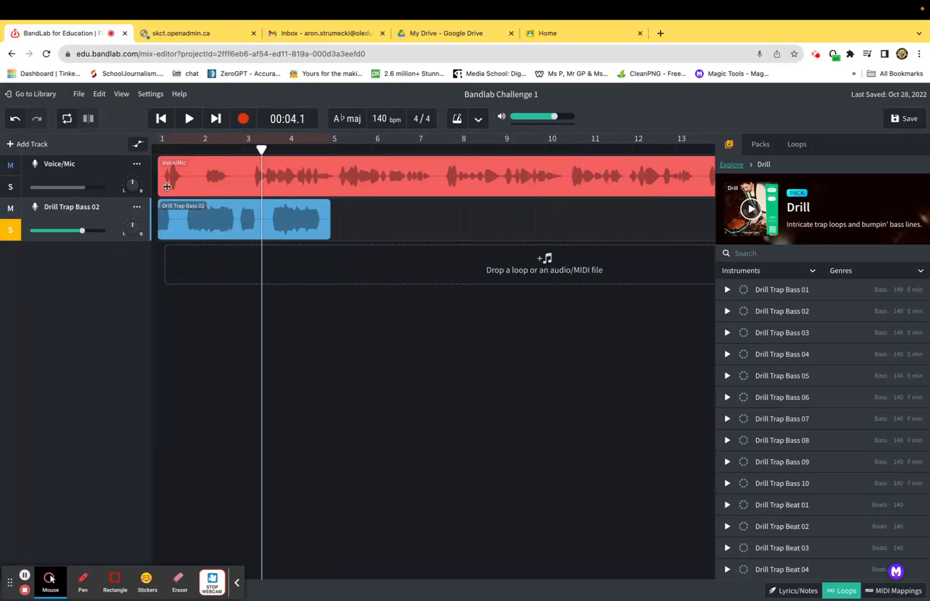
drag(266, 149, 156, 148)
key(space)
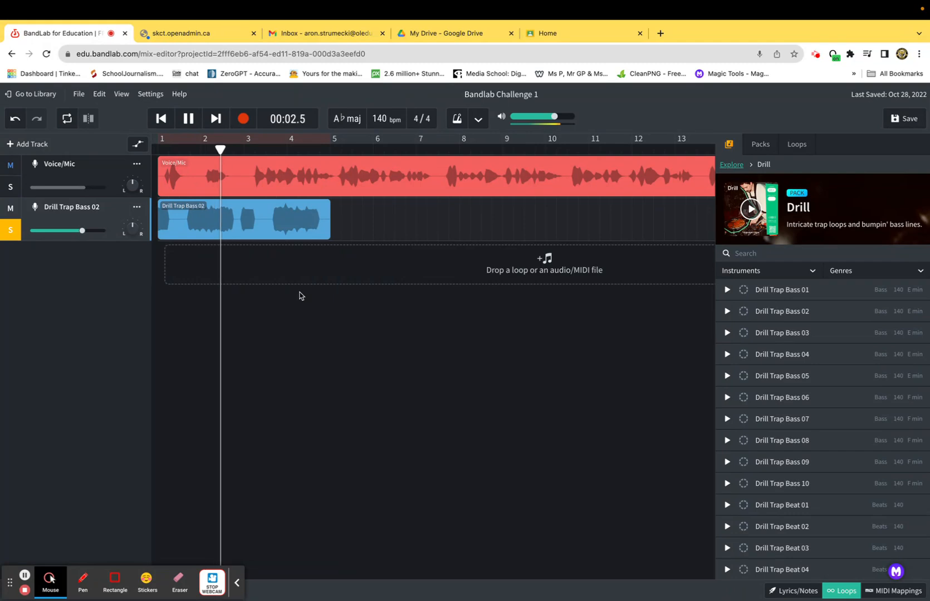
key(space)
Extend the Drill Trap Bass 02 region by looping it to about bar 11.5, and play the repeated part.
click(313, 224)
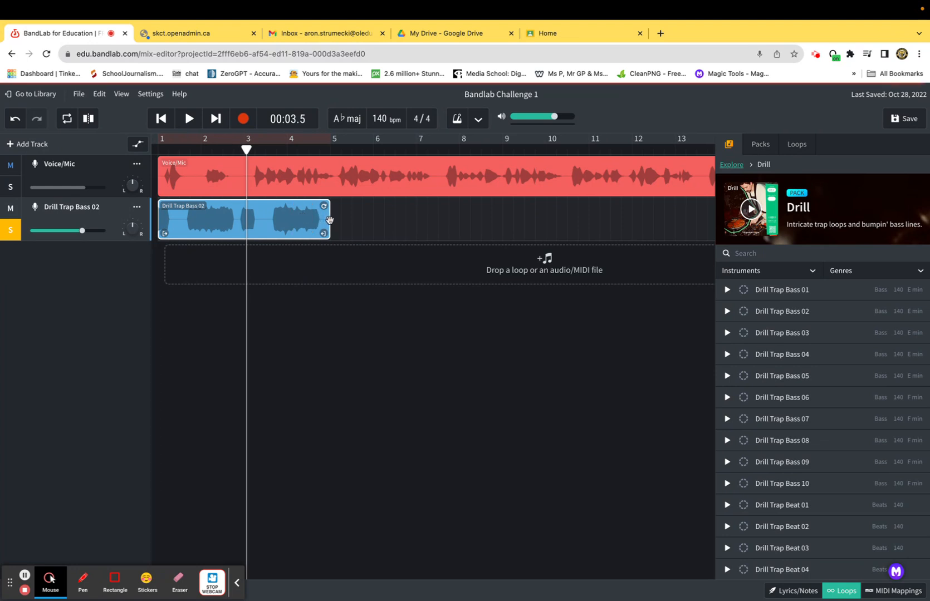
drag(330, 220, 332, 238)
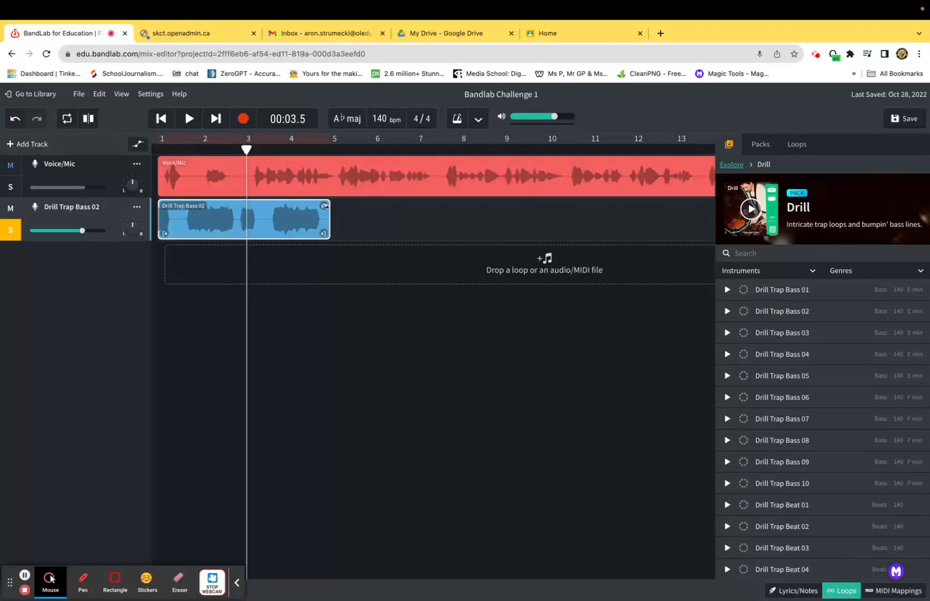
drag(324, 206, 606, 216)
key(space)
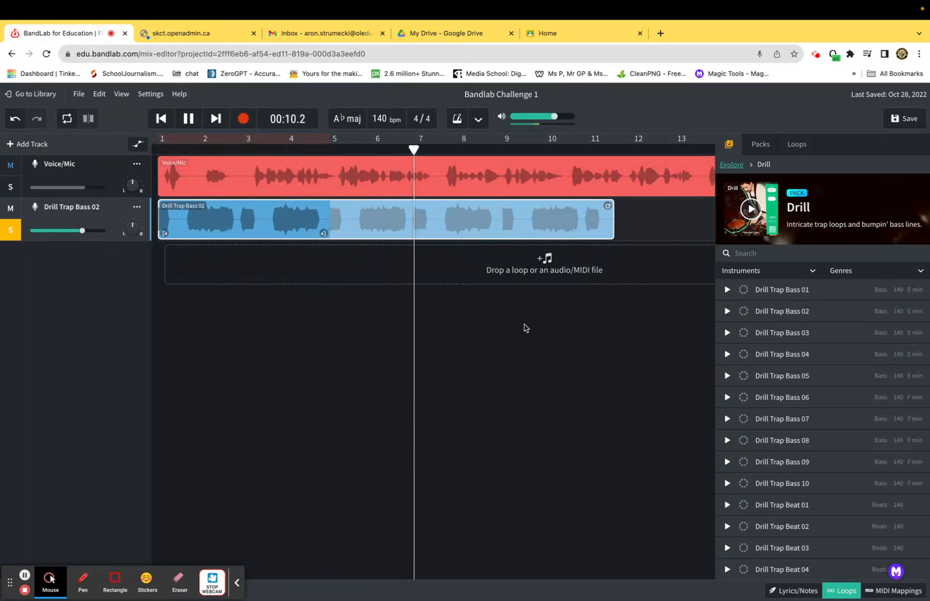
key(space)
Move the looped bass region to start just before bar 2 and return the playhead to 00:00.0.
drag(206, 206, 233, 216)
drag(473, 157, 142, 146)
mouse_move(271, 220)
mouse_down()
mouse_move(349, 221)
mouse_move(274, 226)
mouse_up()
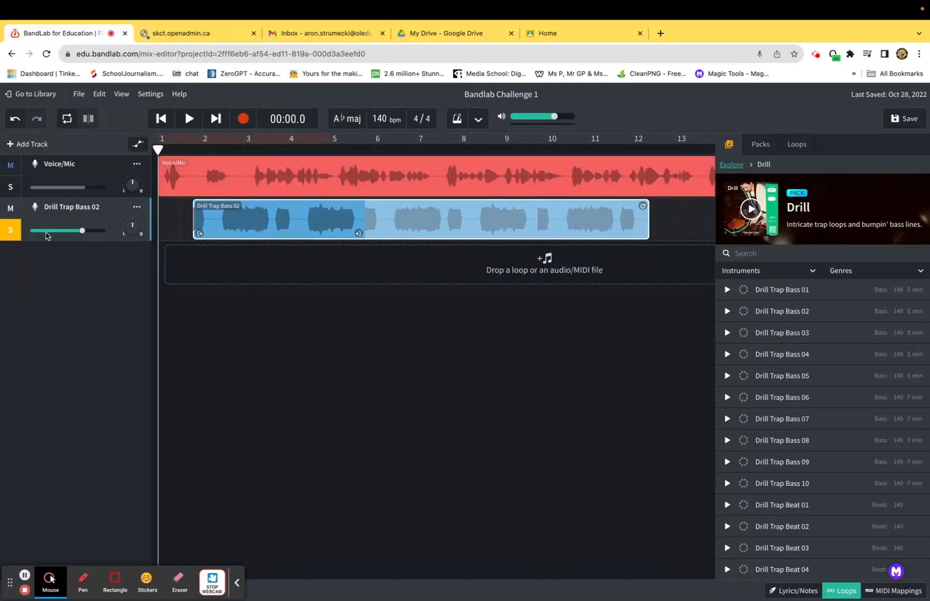
Turn off solo on the Drill Trap Bass 02 track and play it together with the voice recording.
click(7, 231)
key(space)
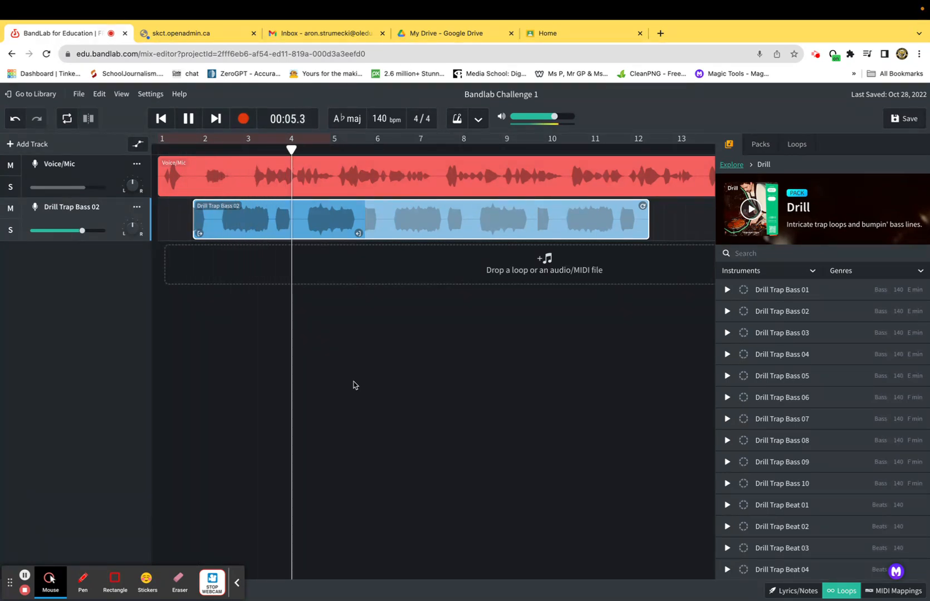
key(space)
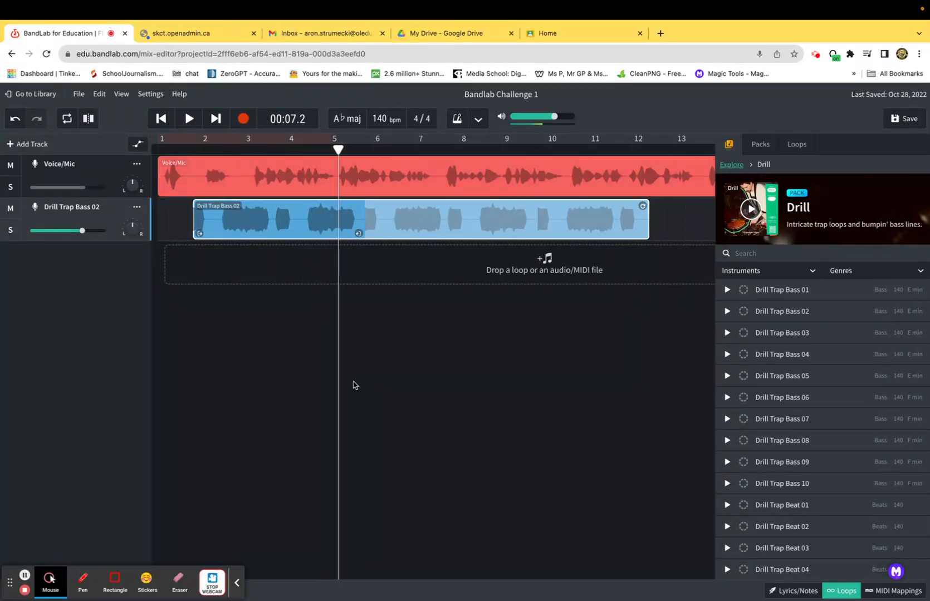
Lower the Drill Trap Bass 02 track volume to about -9.3 dB and play the mix from the start of the timeline.
click(289, 215)
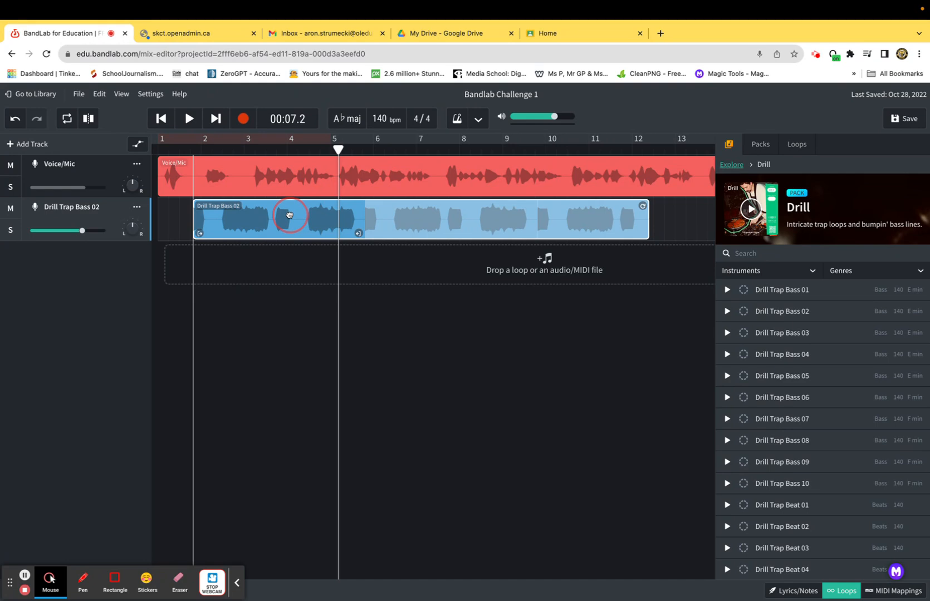
right_click(289, 215)
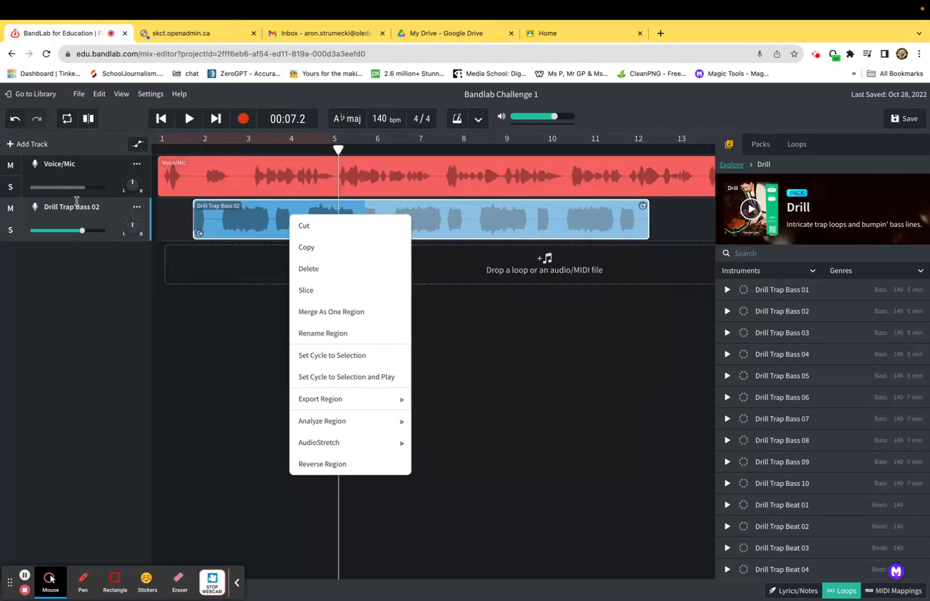
click(81, 231)
drag(81, 231, 77, 233)
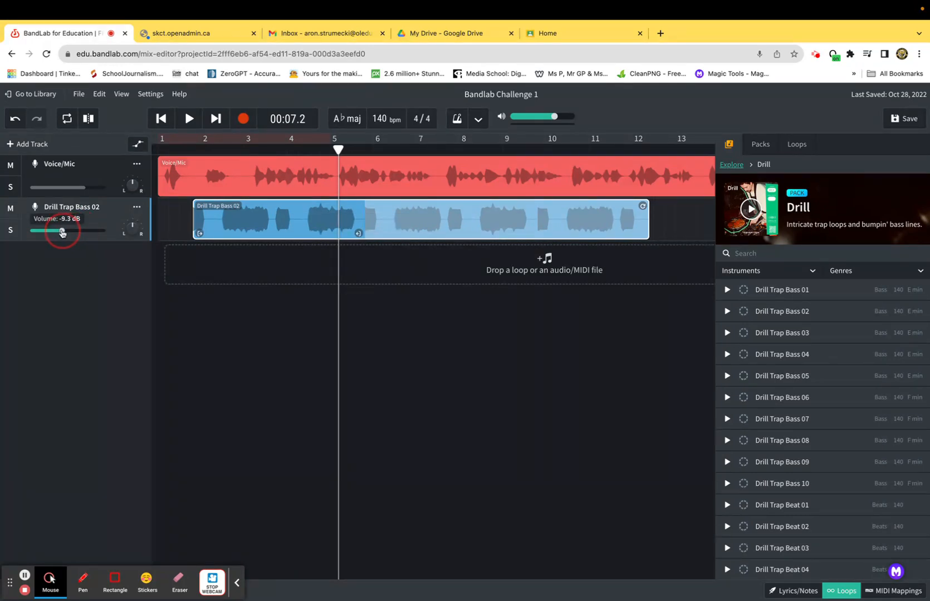
key(space)
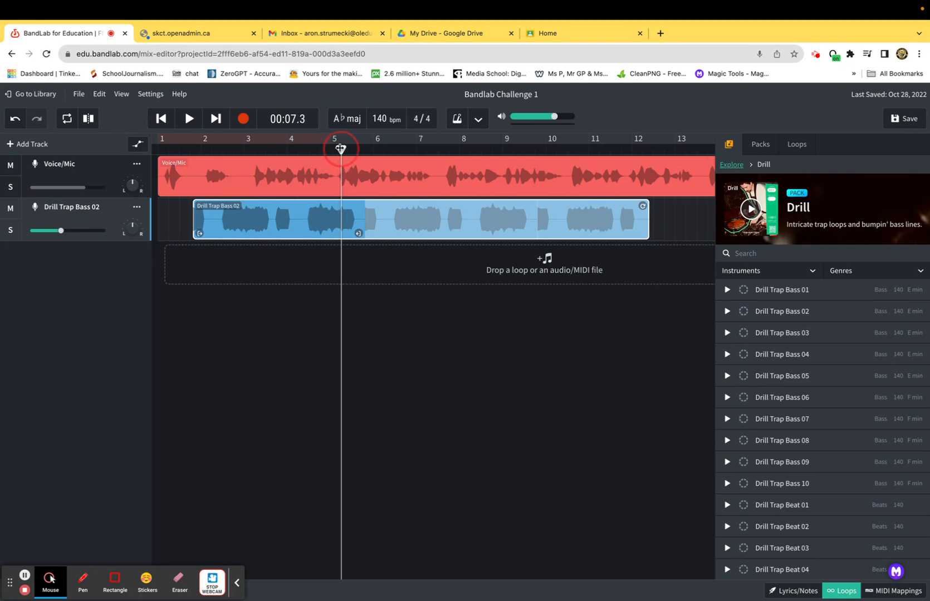
drag(342, 146, 164, 148)
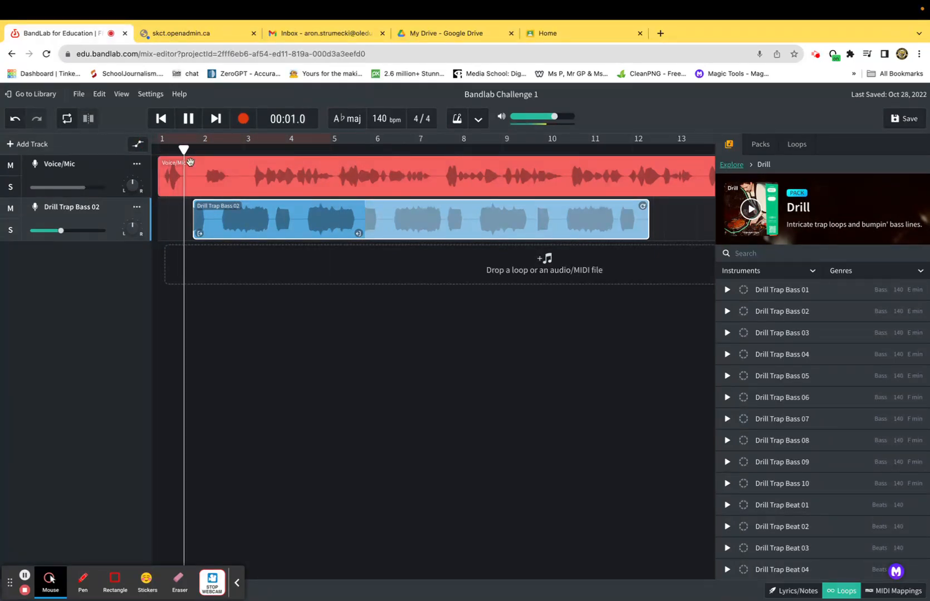
Fine-tune the Drill Trap Bass 02 volume to about -10.2 dB during playback and stop the playback.
click(62, 231)
mouse_move(67, 232)
mouse_down()
mouse_move(77, 232)
mouse_move(60, 232)
mouse_up()
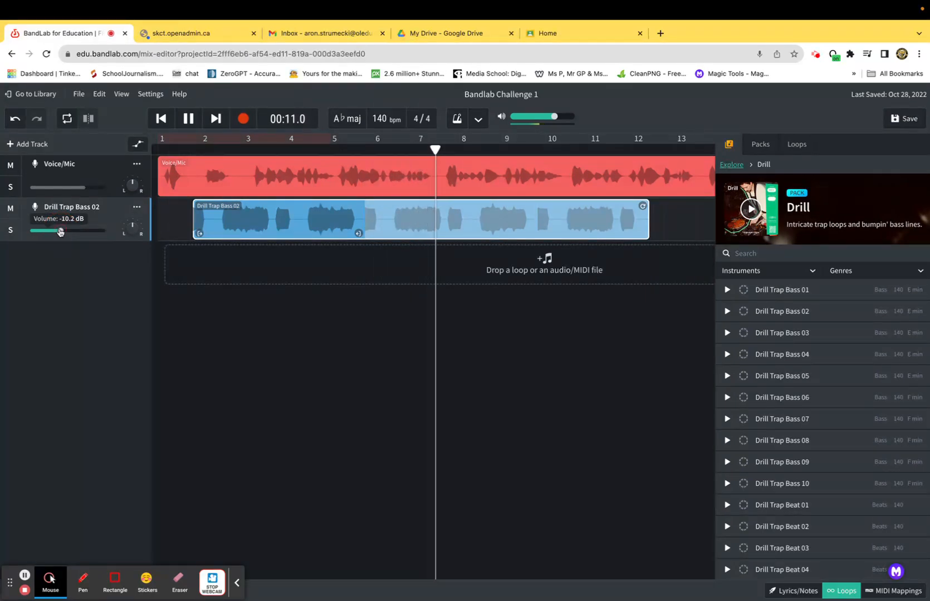
key(space)
Preview the Drill Trap Beat 04 loop from the Drill pack and add it on a new track starting at bar 2.
scroll(379, 250, right, 8)
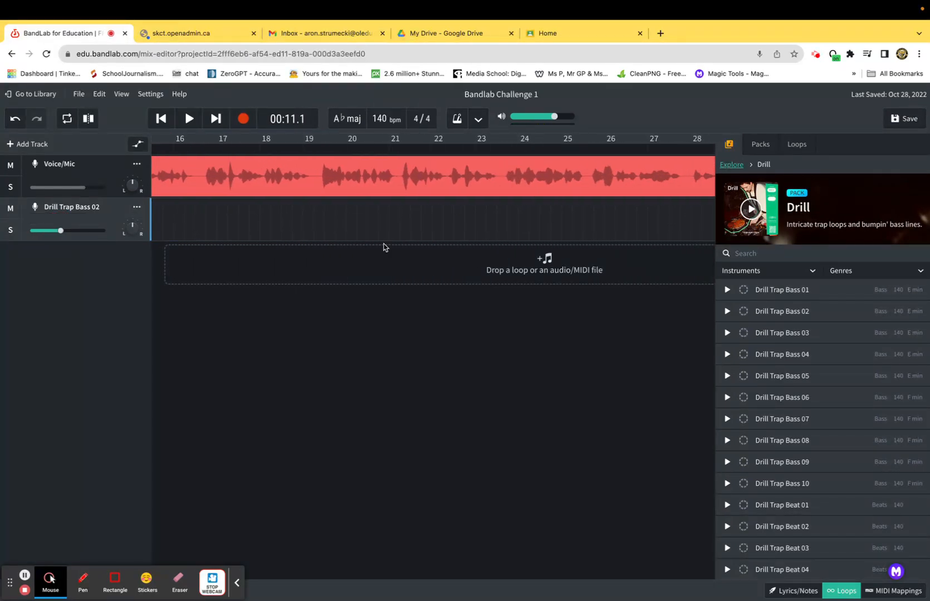
scroll(408, 235, right, 20)
scroll(389, 233, left, 20)
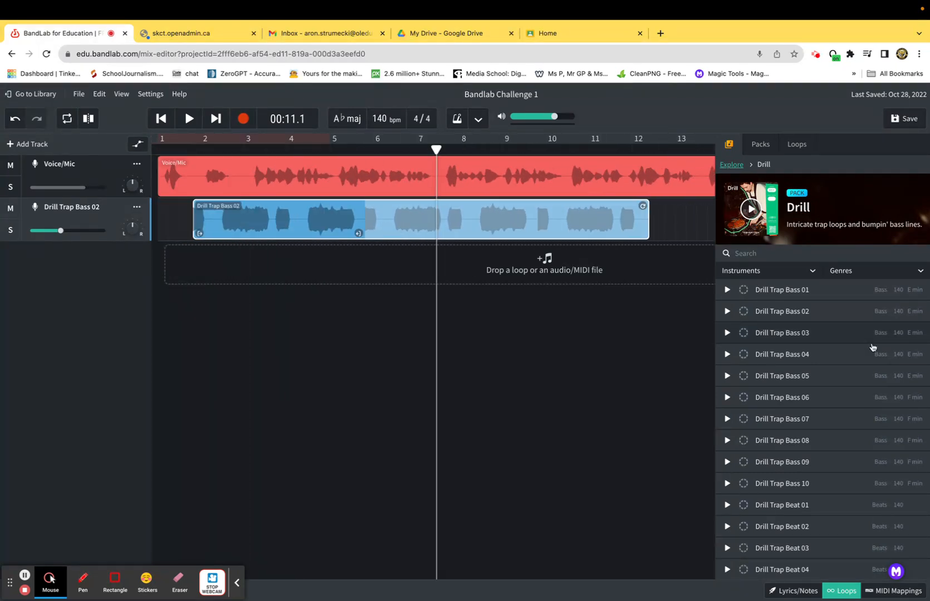
scroll(790, 338, down, 1)
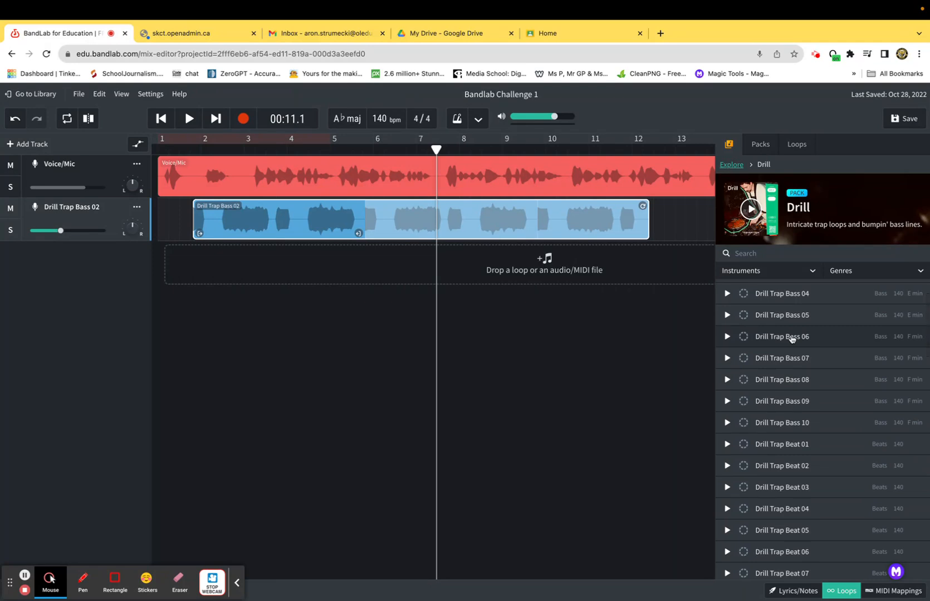
scroll(791, 338, down, 3)
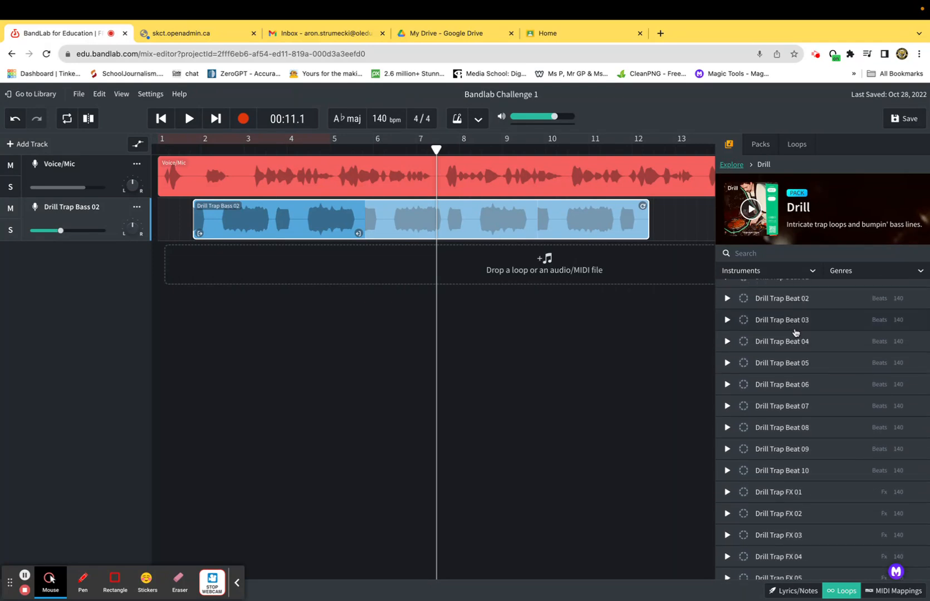
click(778, 345)
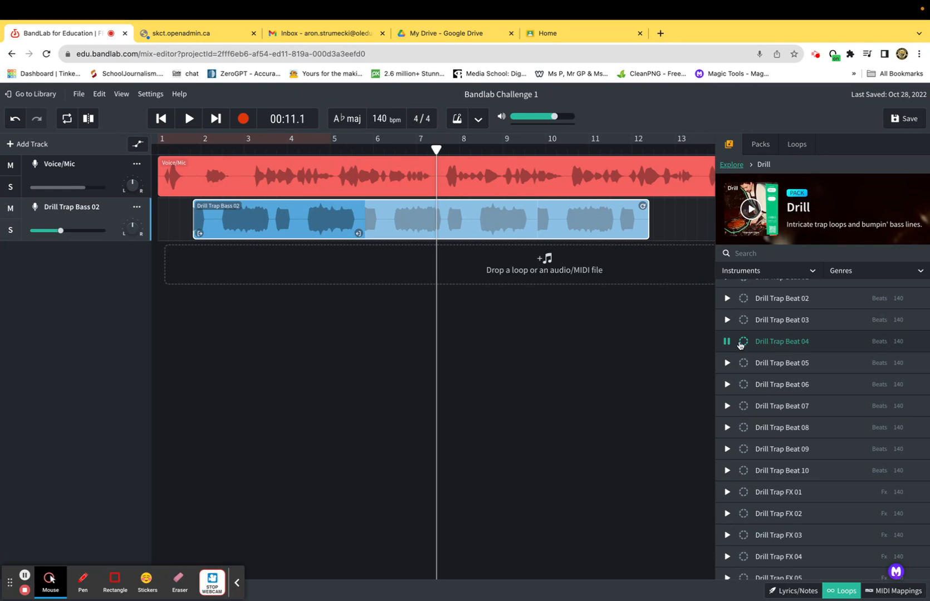
drag(774, 345, 238, 269)
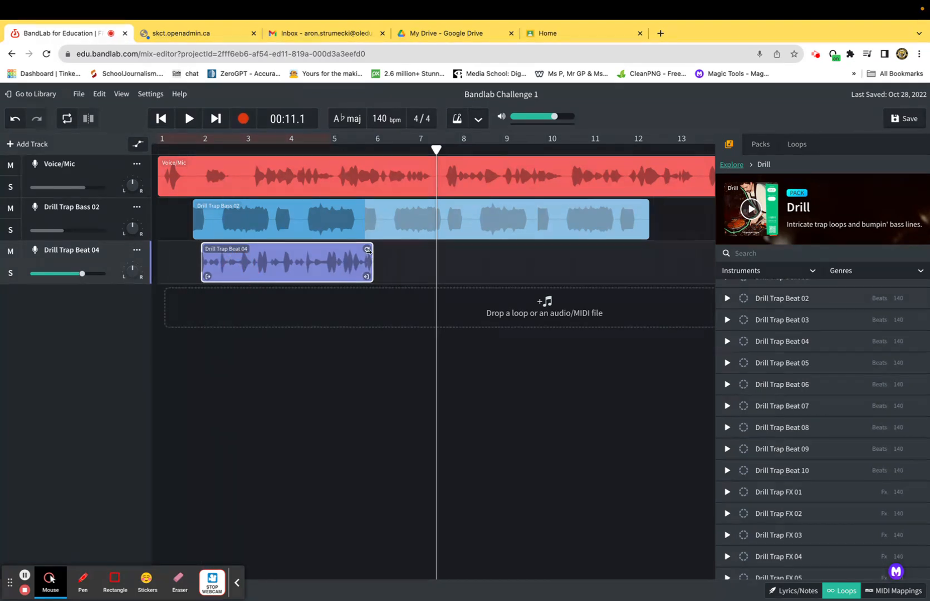
Extend the Drill Trap Beat 04 region by looping it to the end of the bass region and lower its track volume.
drag(369, 249, 644, 252)
click(82, 274)
drag(82, 274, 65, 274)
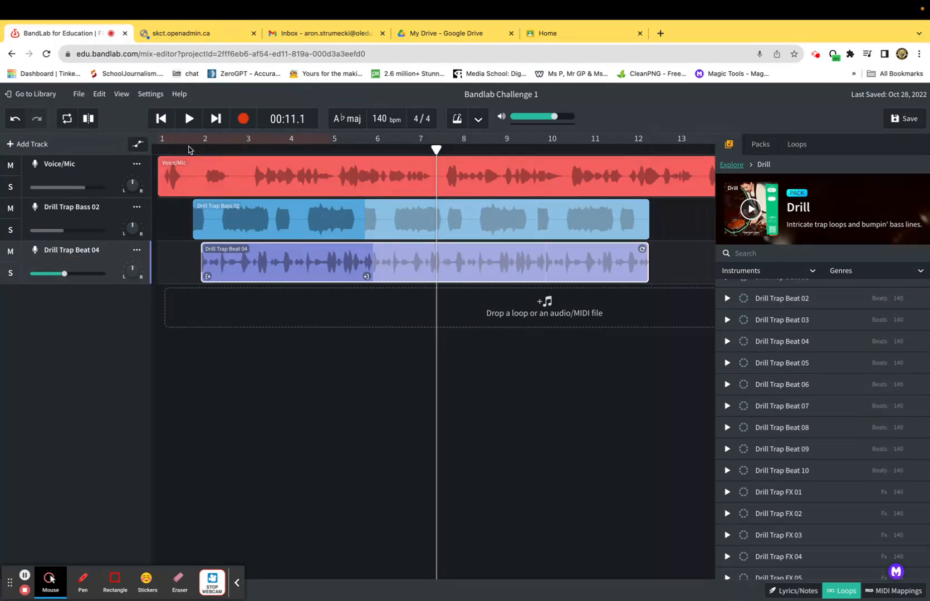
Play the voice, bass and beat tracks together from 00:00.0 for a few seconds.
drag(438, 152, 152, 151)
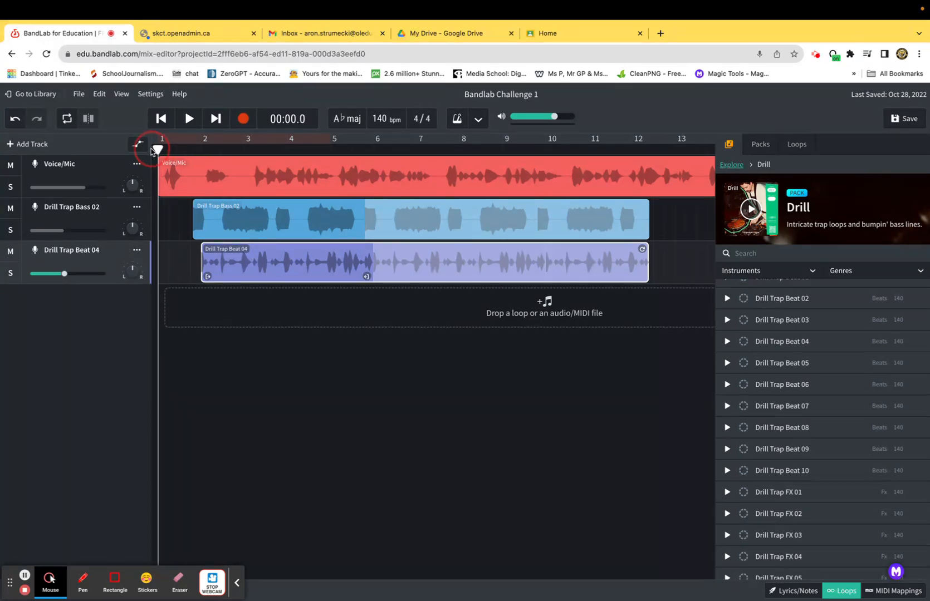
key(space)
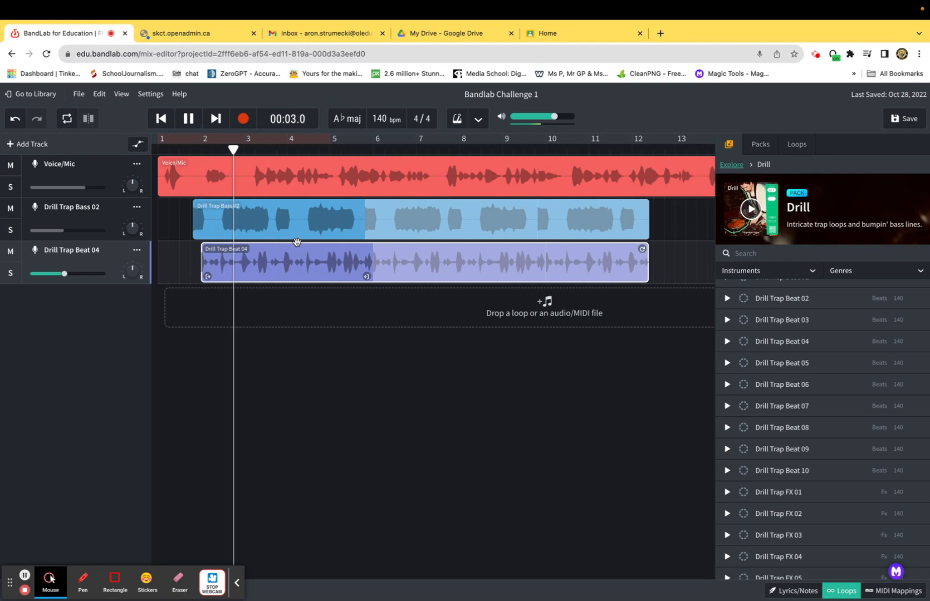
key(space)
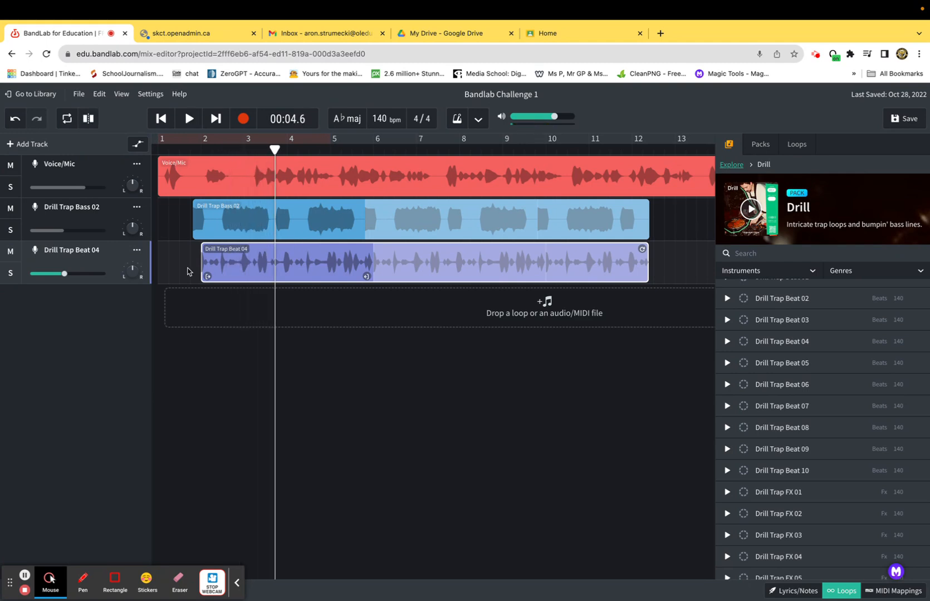
Lower the Drill Trap Beat 04 volume slightly further and check the mix by playing it from bar 2.
mouse_move(64, 275)
drag(64, 275, 58, 274)
drag(275, 150, 201, 147)
key(space)
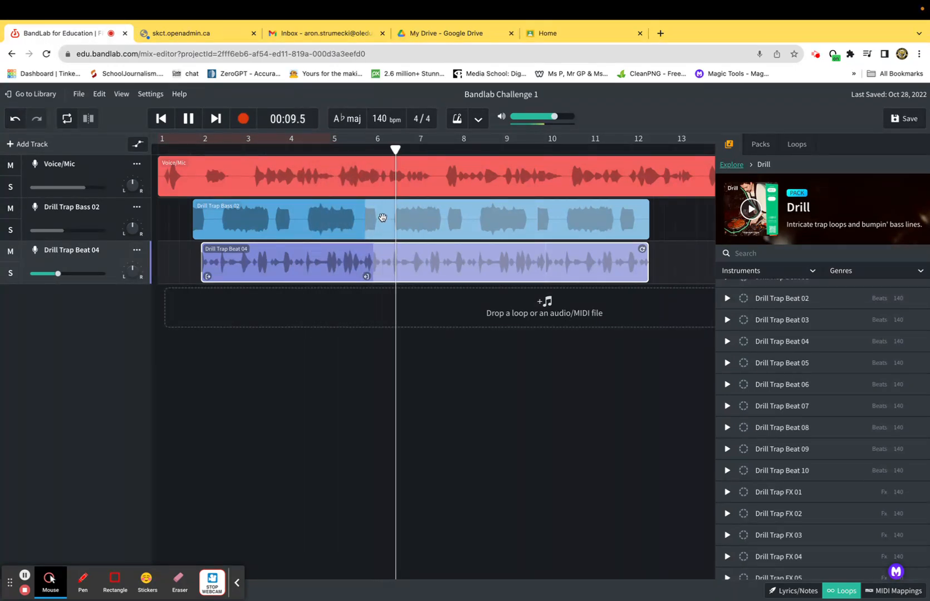
scroll(398, 208, right, 5)
scroll(397, 209, left, 5)
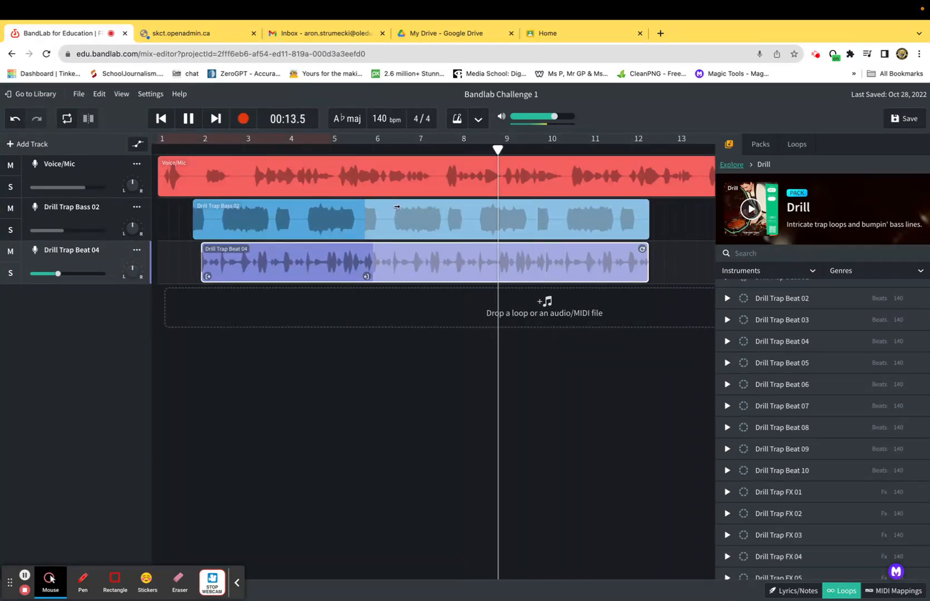
key(space)
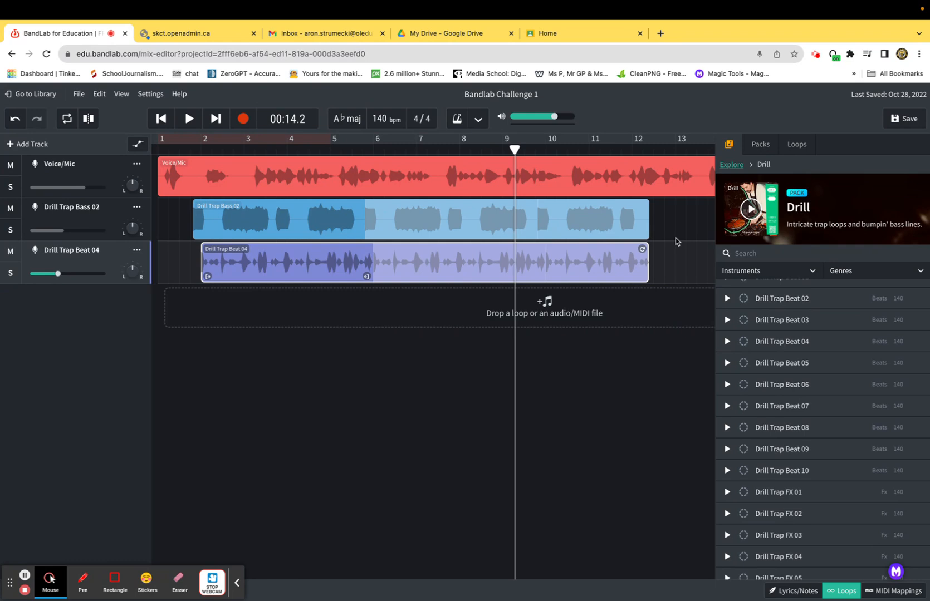
Browse the loop library's pack list, full loop list and featured collections for another sound.
click(731, 165)
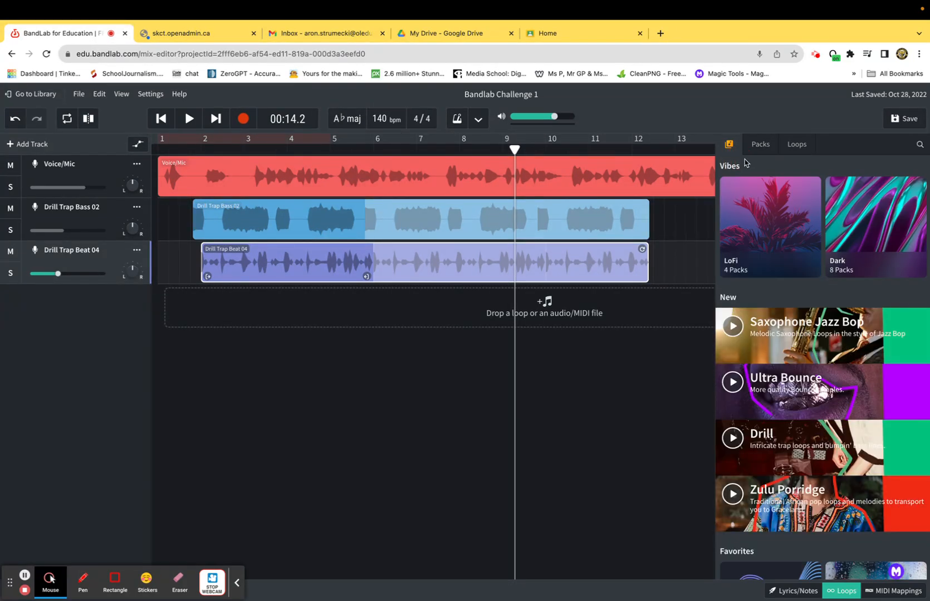
click(758, 147)
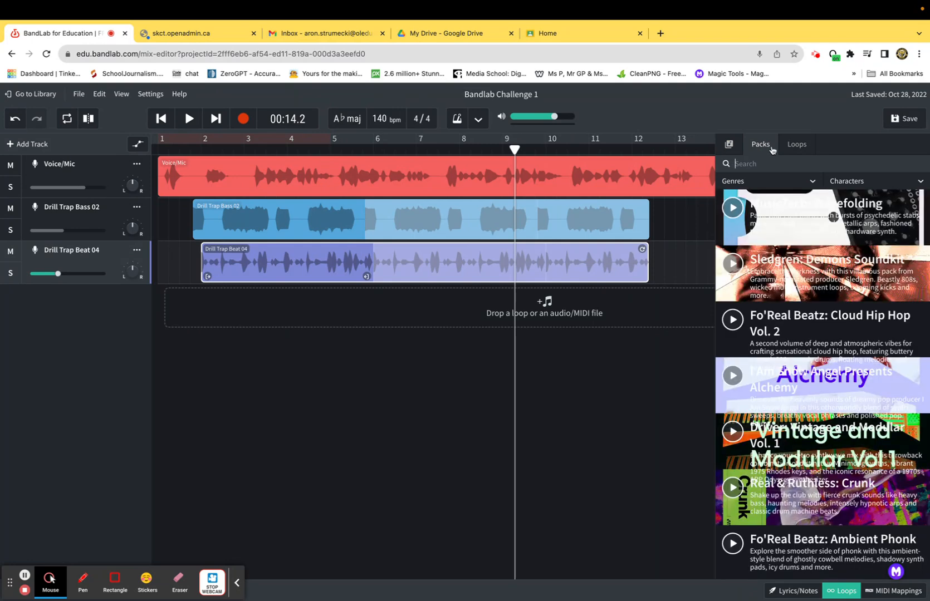
click(802, 145)
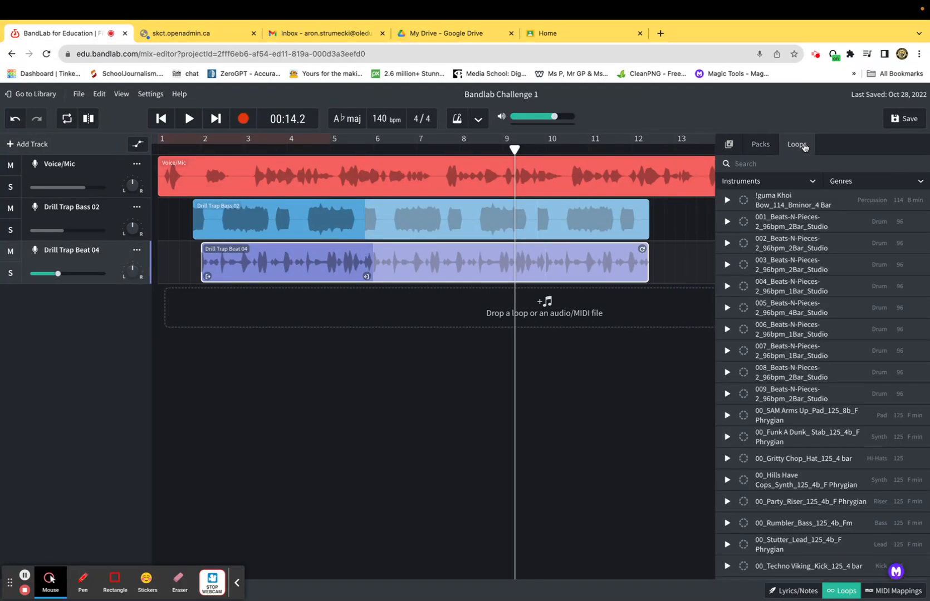
scroll(800, 239, down, 5)
scroll(770, 206, up, 5)
click(727, 146)
scroll(787, 276, down, 10)
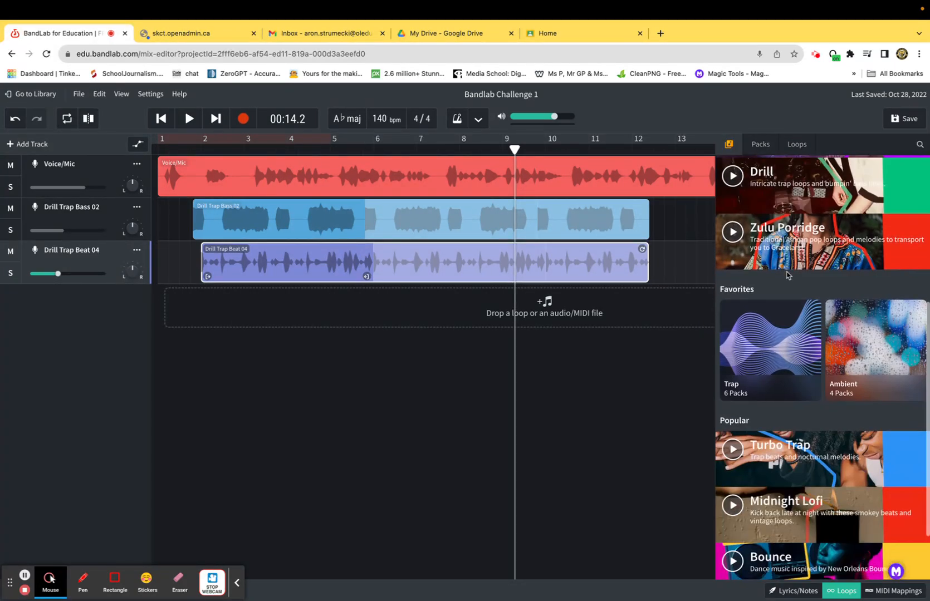
scroll(788, 277, down, 4)
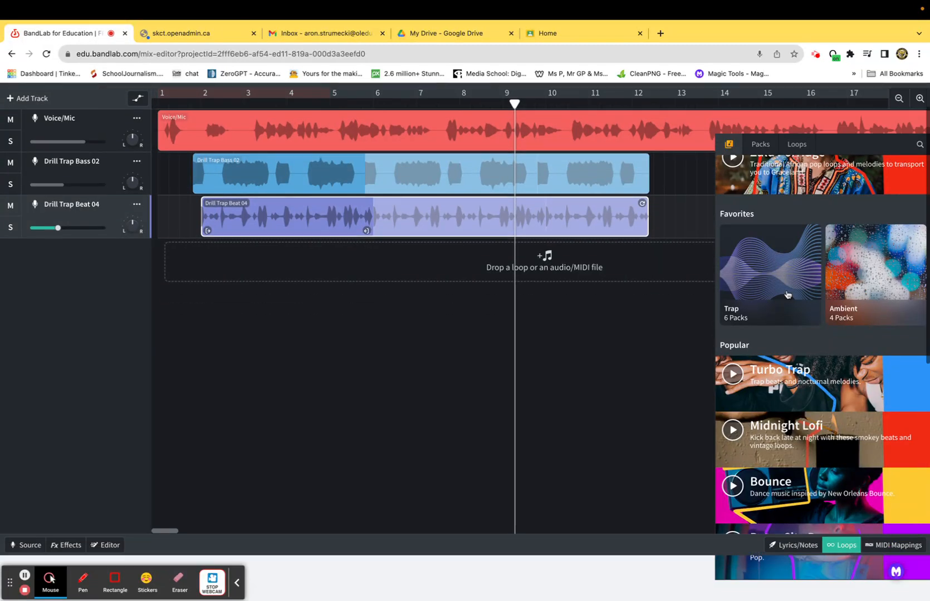
Open the Ambient Downtempo pack in the Ambient collection and look through its synth, percussion and sample loops.
click(849, 271)
scroll(746, 256, up, 1)
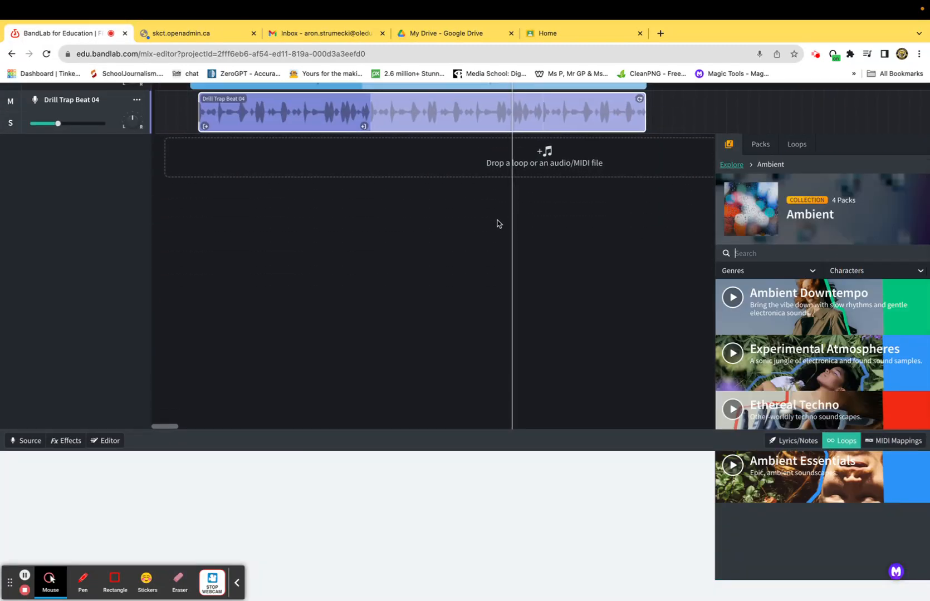
scroll(673, 200, up, 2)
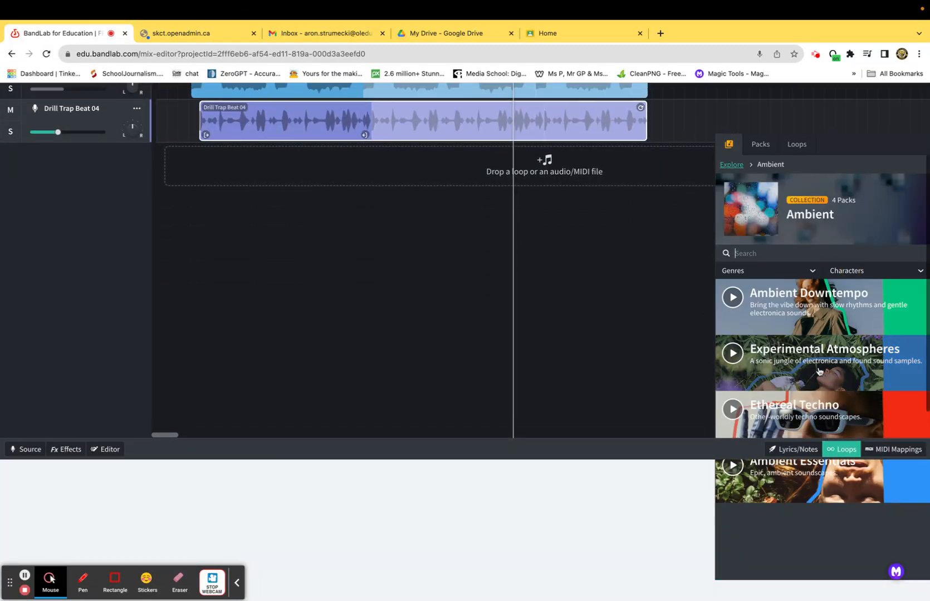
click(787, 309)
scroll(819, 325, down, 10)
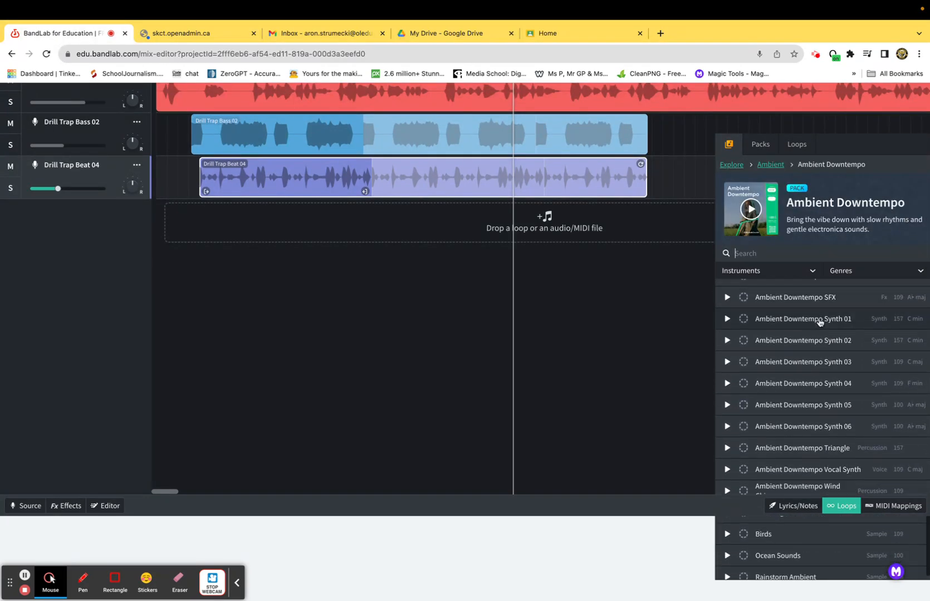
scroll(818, 322, up, 2)
scroll(819, 323, down, 2)
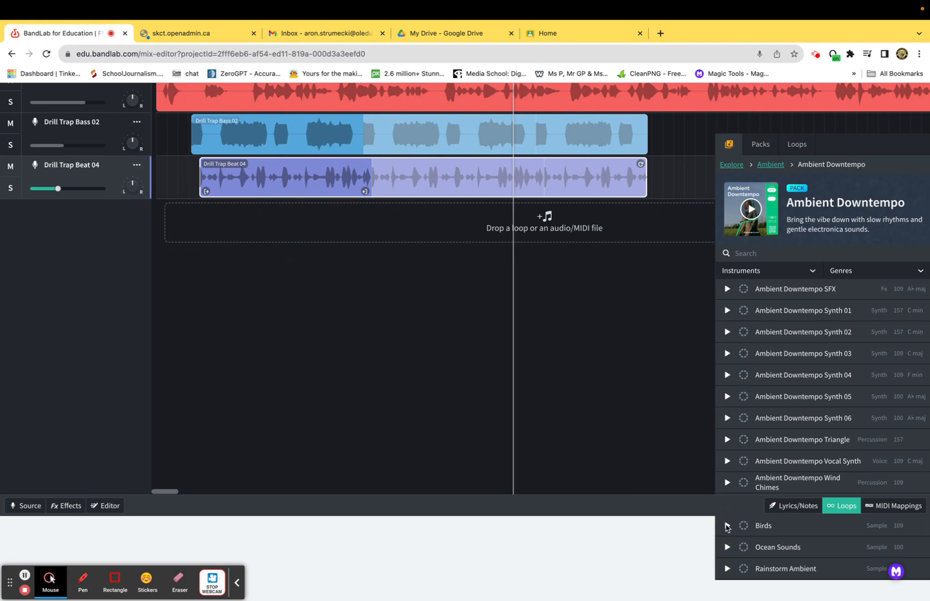
scroll(727, 525, down, 4)
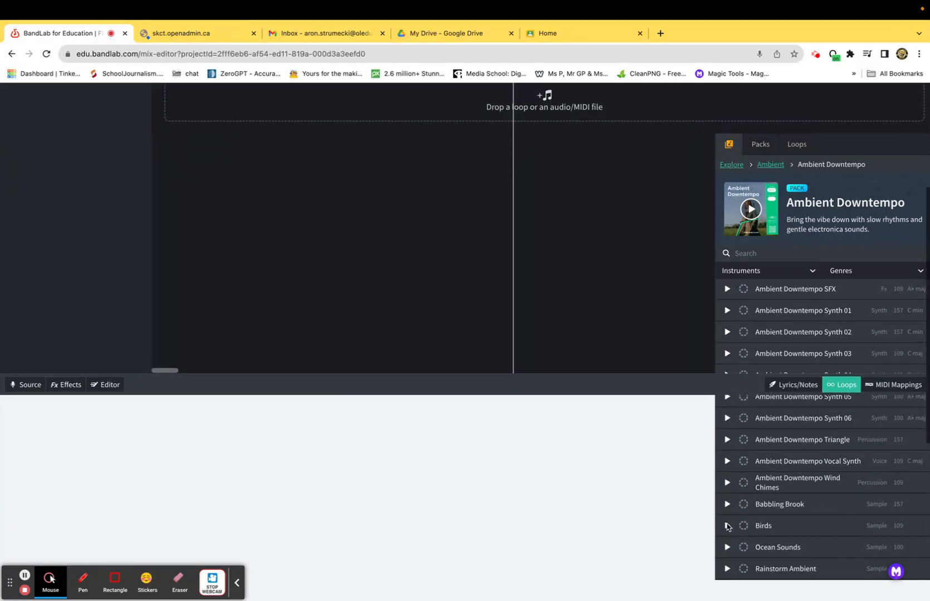
scroll(729, 507, up, 4)
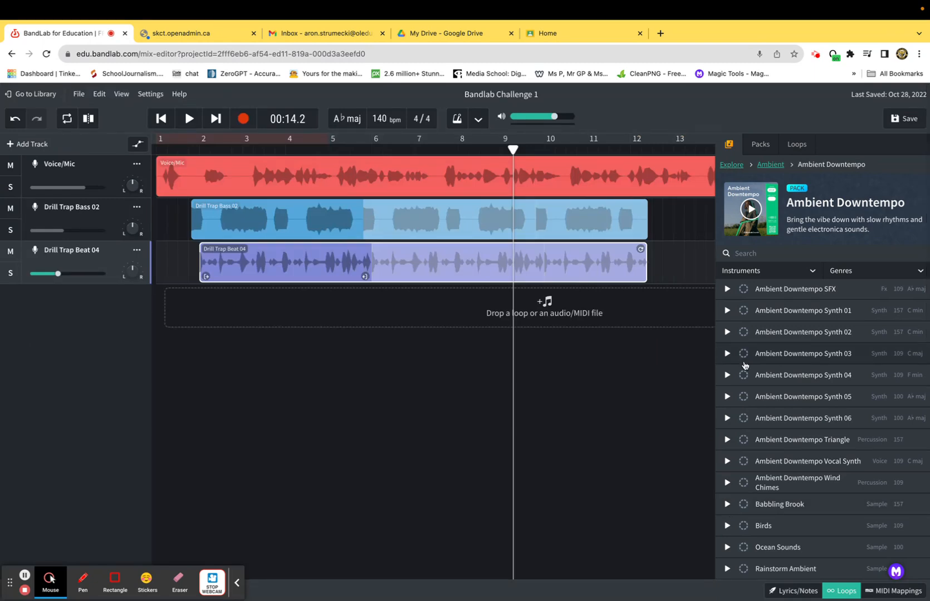
Add the Ambient Downtempo Triangle loop on a new track starting at bar 7.
click(545, 305)
click(585, 425)
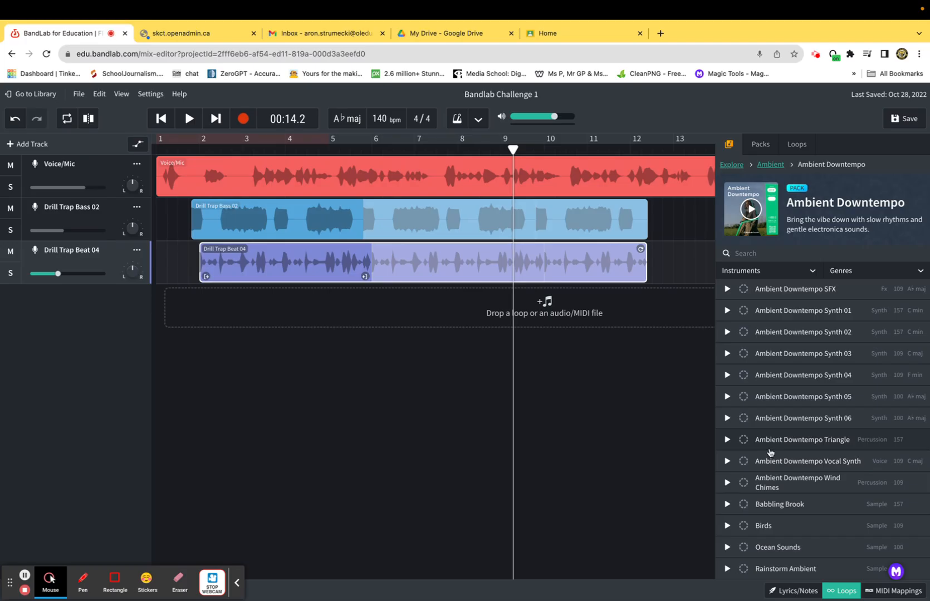
drag(769, 441, 431, 312)
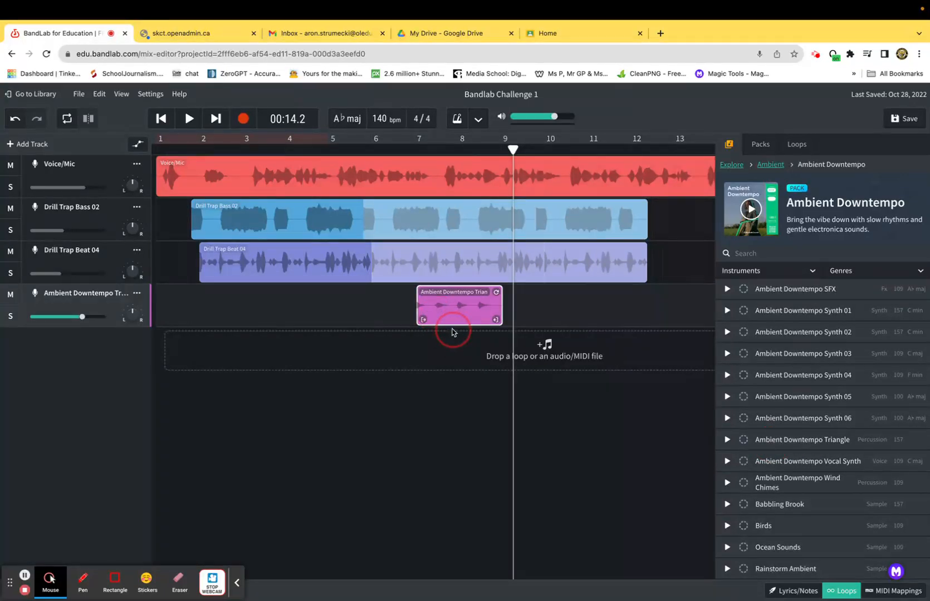
Play the mix from about 00:10.3 to hear the triangle loop with the other tracks.
key(space)
key(space)
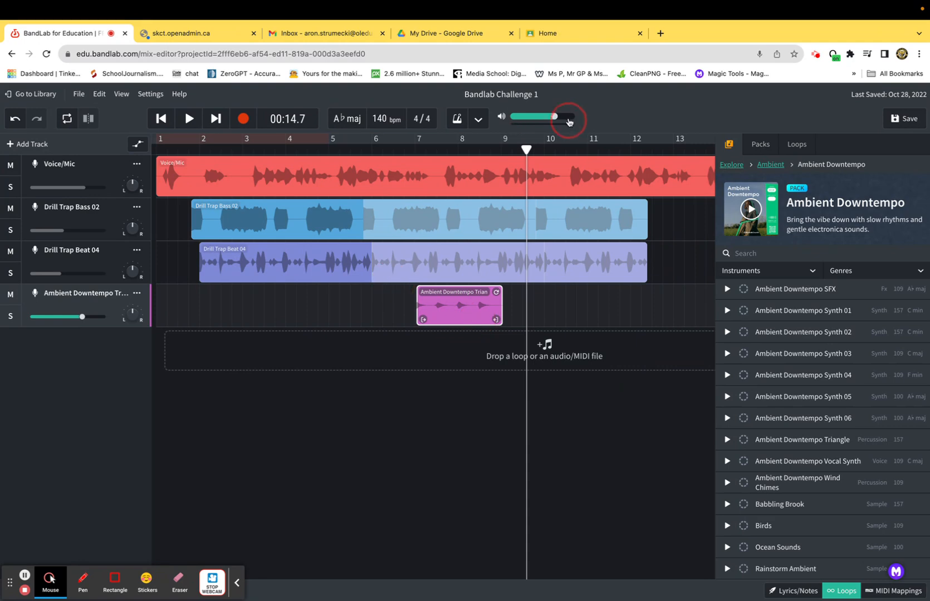
drag(526, 149, 415, 149)
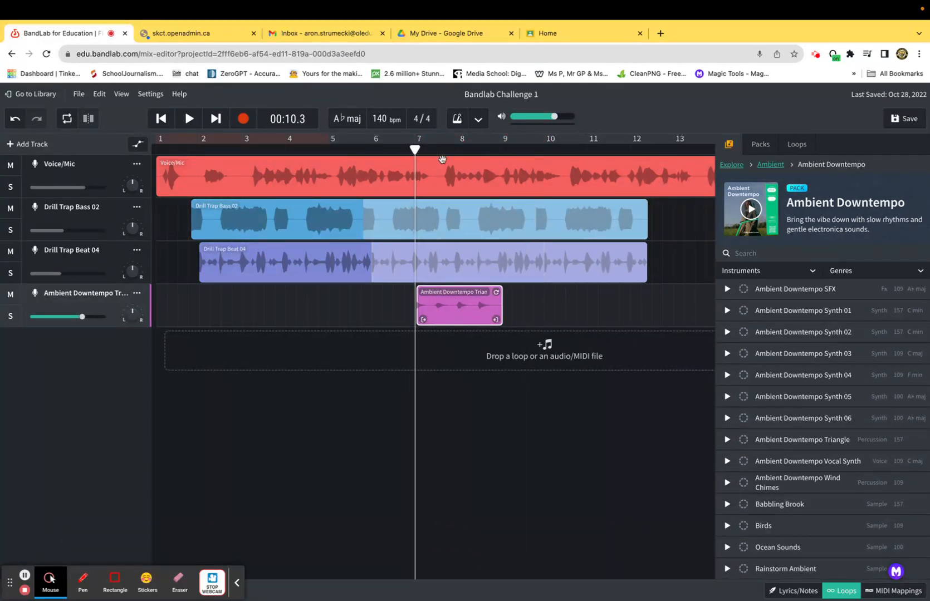
key(space)
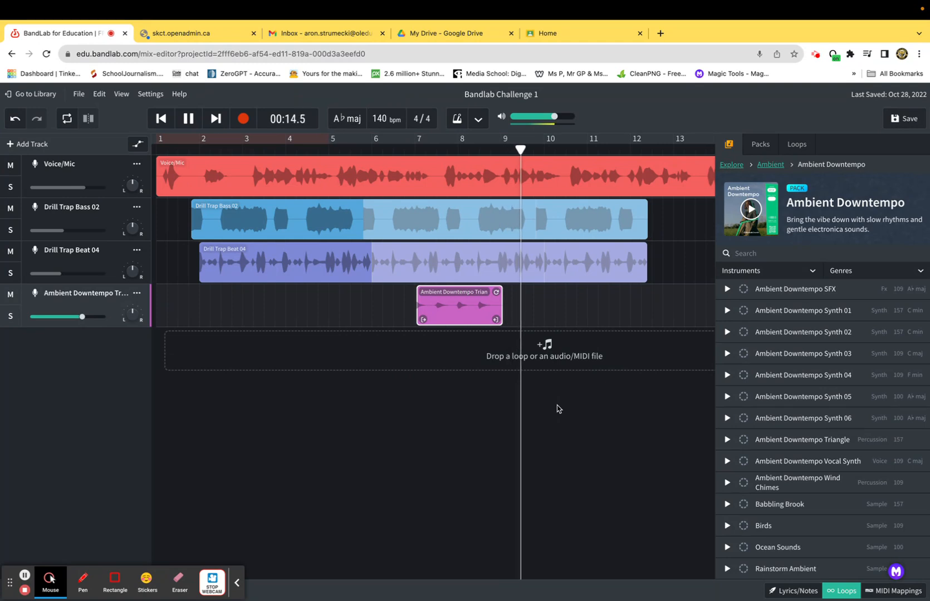
key(space)
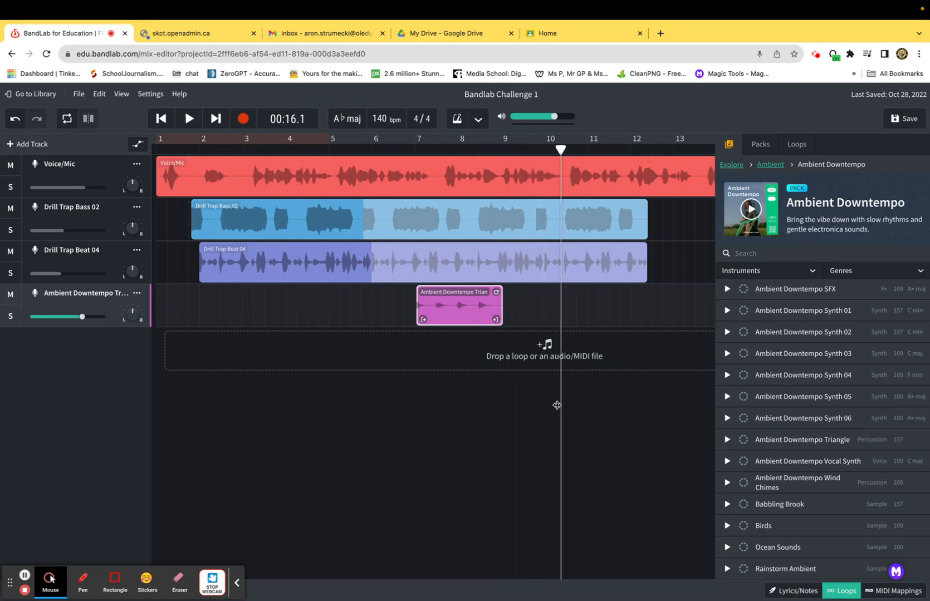
Move the Ambient Downtempo Triangle region to start about halfway through bar 2 and return the playhead to about 00:00.2.
drag(464, 309, 261, 310)
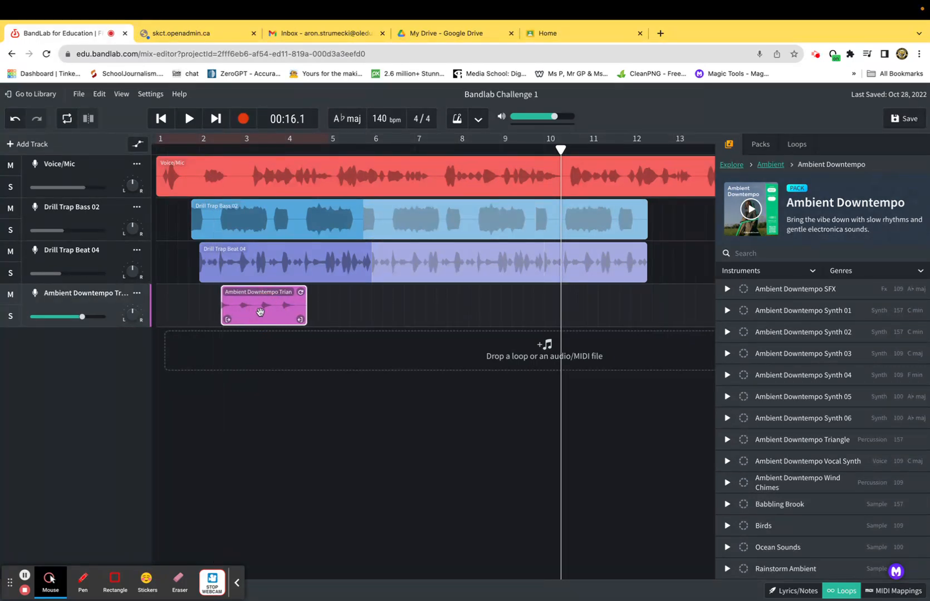
click(180, 235)
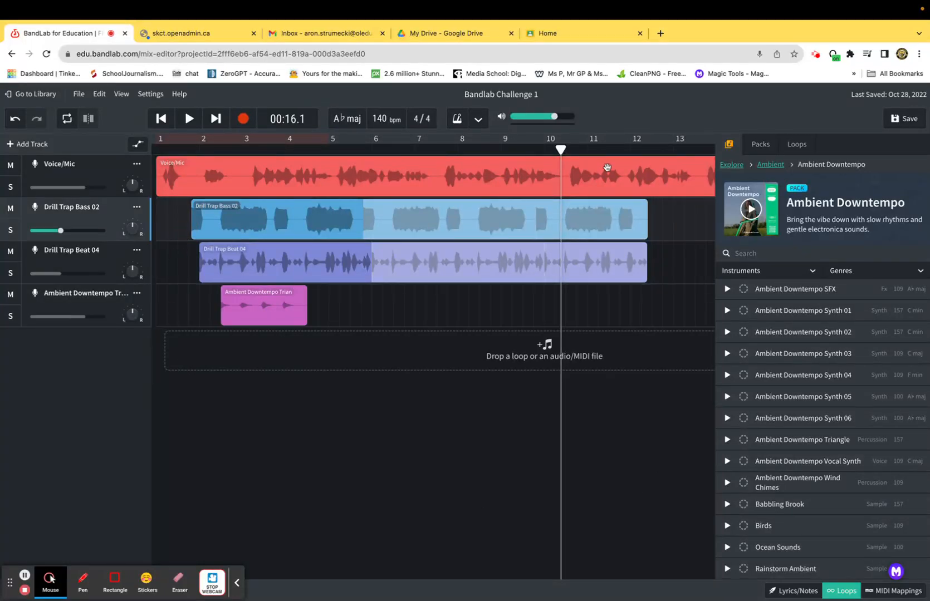
drag(559, 150, 162, 149)
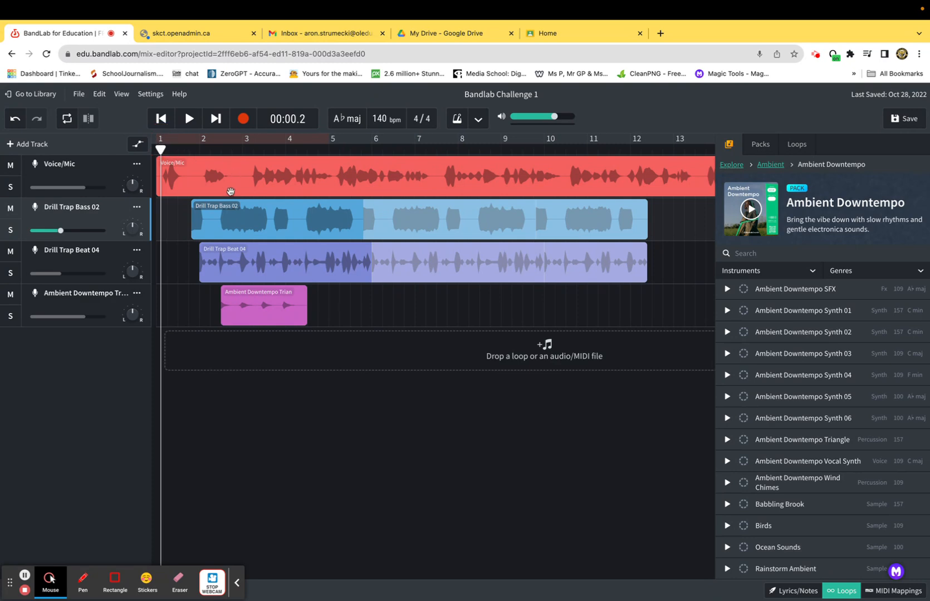